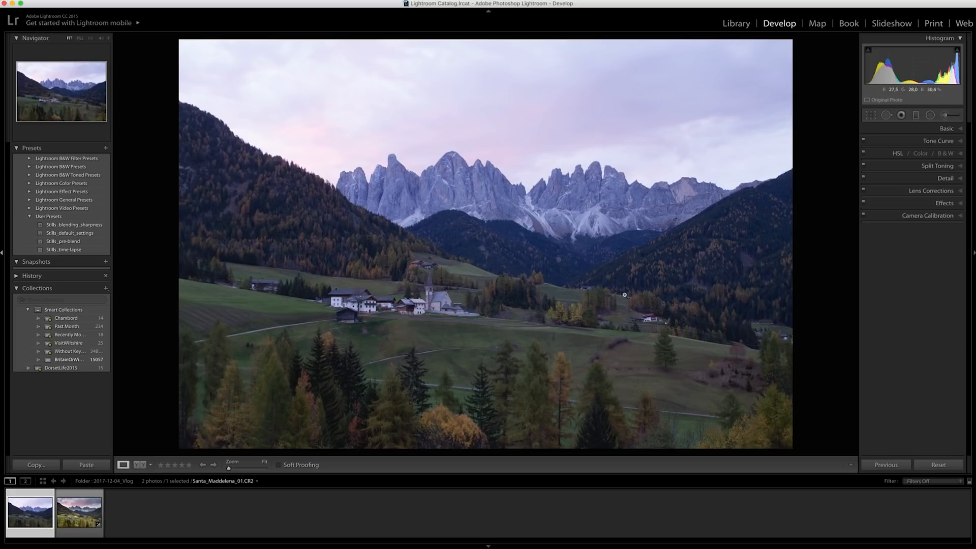
Step: Heal the dust spot in the sky just above the wooded slope, using Spot Removal with Visualize Spots on
key(q)
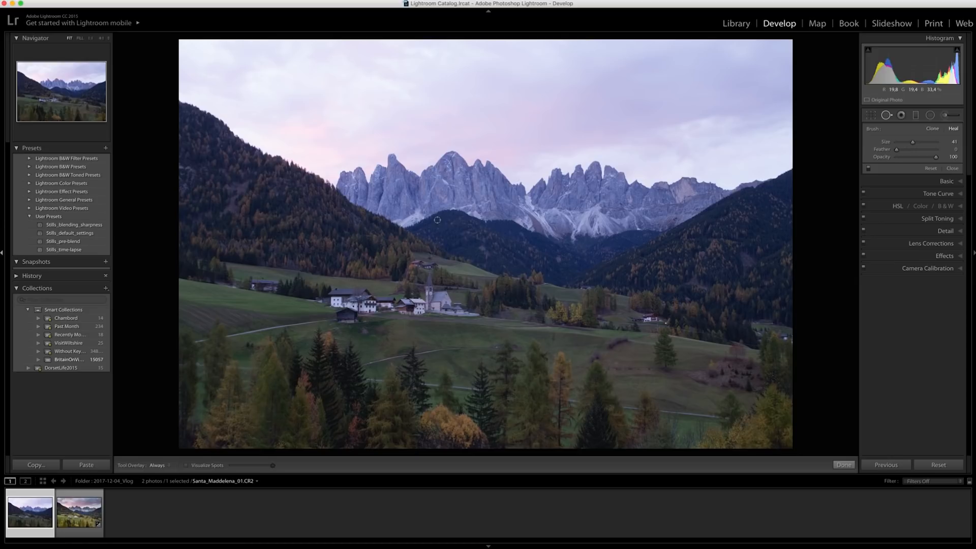
key(q)
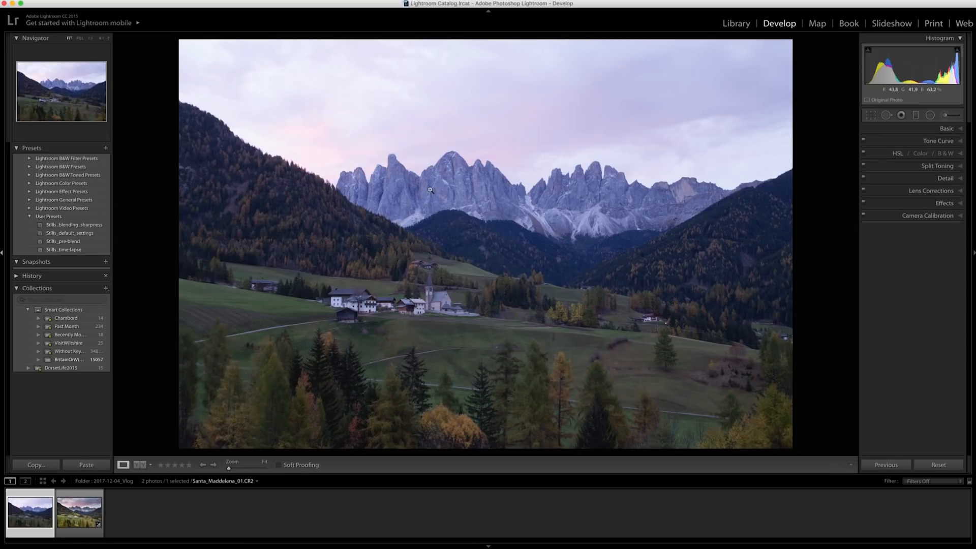
click(433, 197)
drag(414, 183, 580, 318)
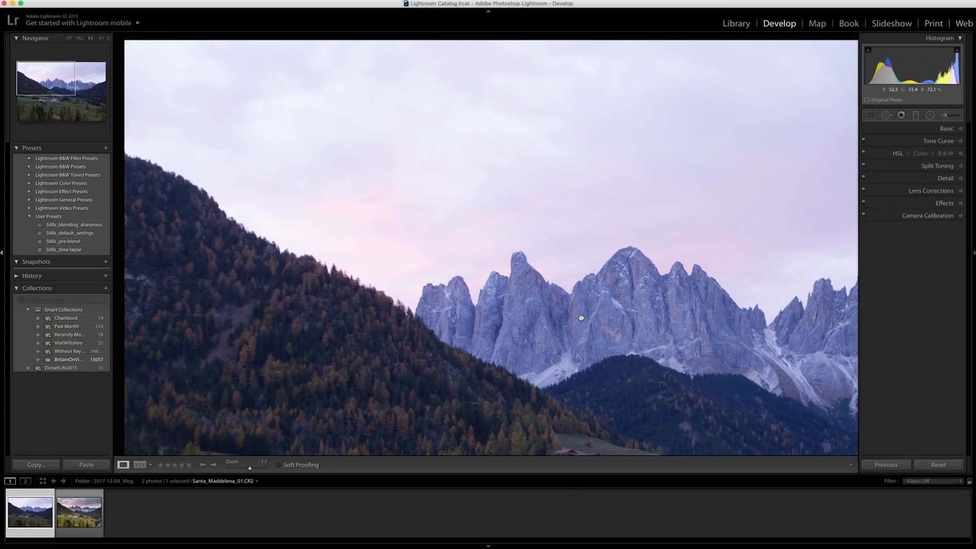
key(q)
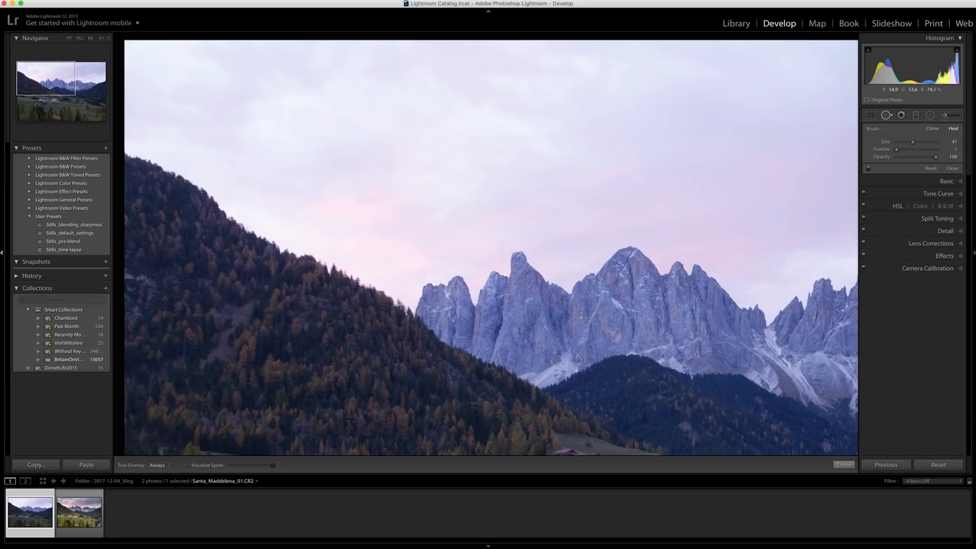
key(a)
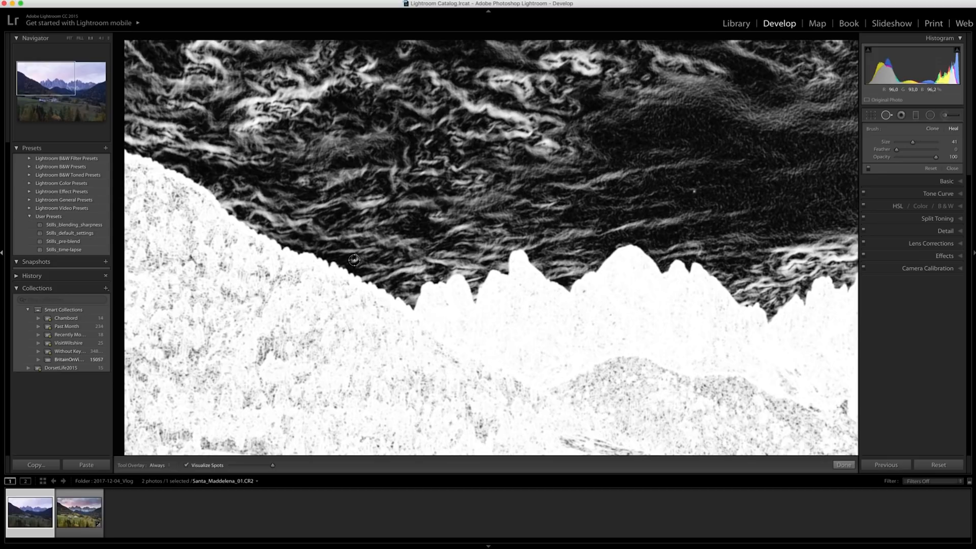
mouse_move(354, 257)
mouse_down()
mouse_move(382, 262)
mouse_move(343, 259)
mouse_up()
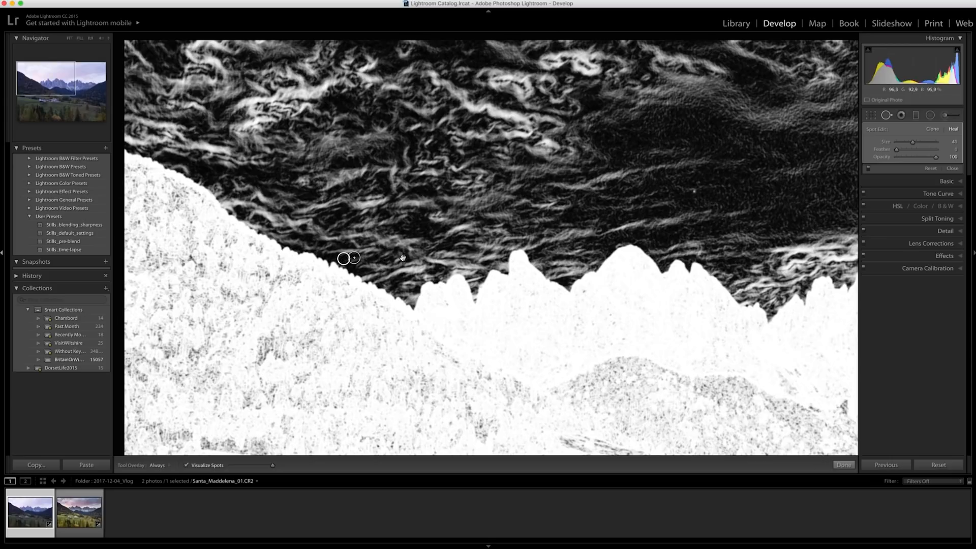
Step: Heal another dust spot in the sky above the far mountain ridge and finish the spot removal
drag(721, 187, 307, 209)
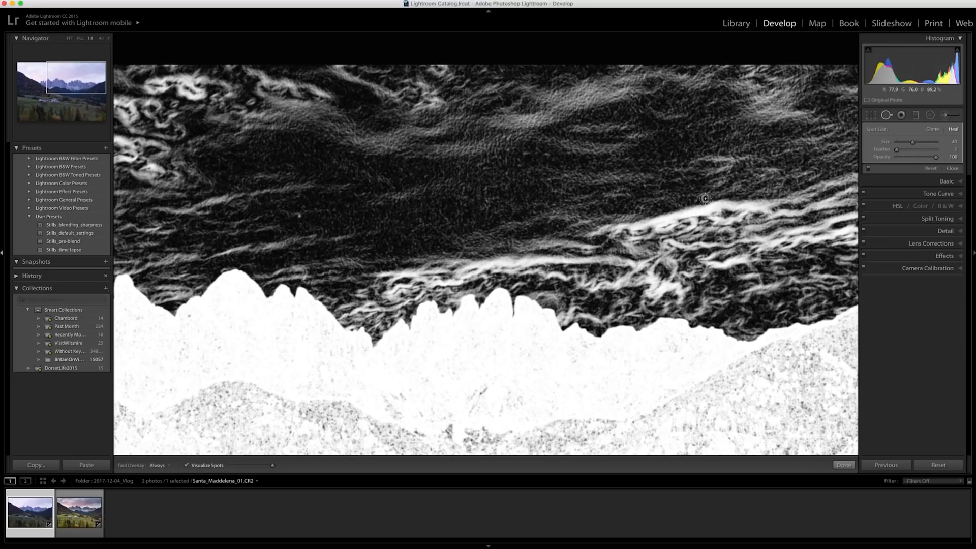
click(705, 199)
key(q)
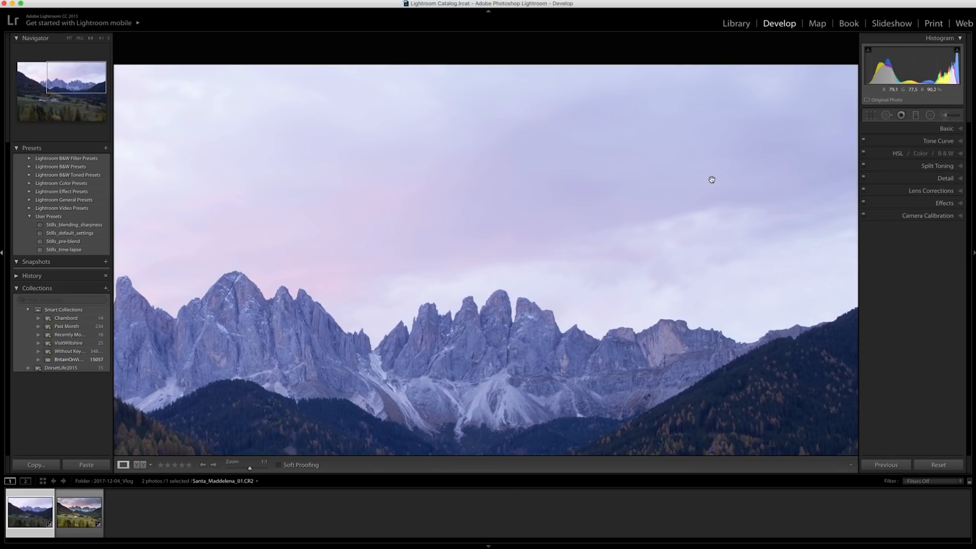
click(712, 180)
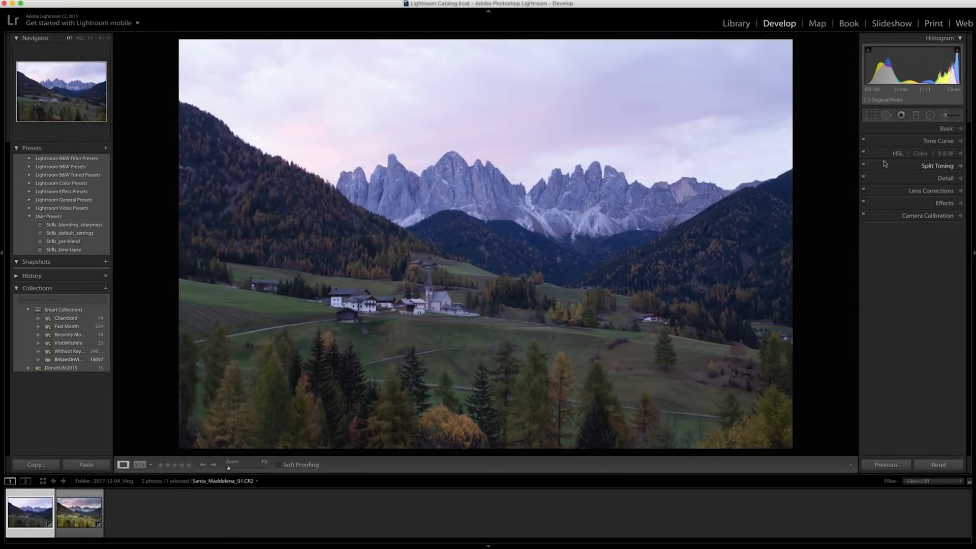
Step: Set the camera calibration profile to Camera Neutral
click(890, 216)
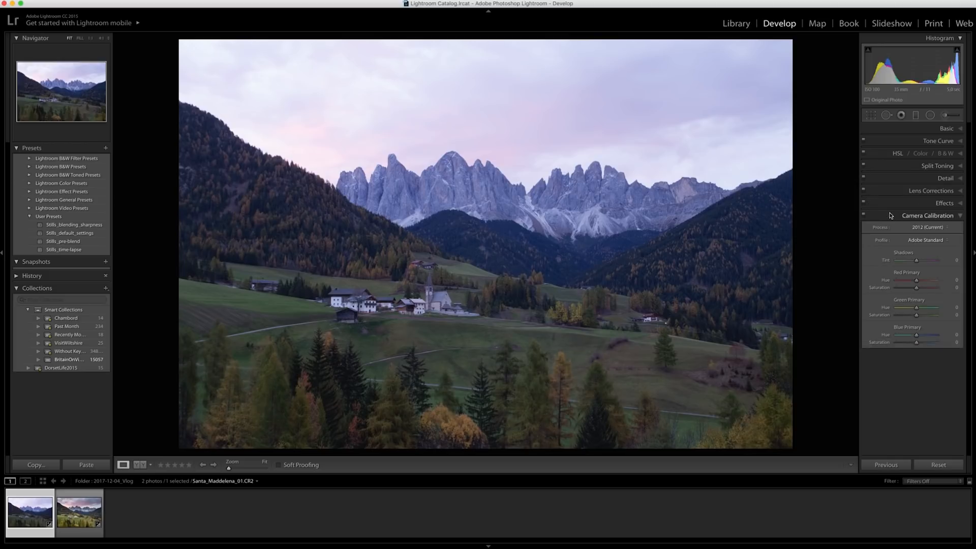
click(923, 241)
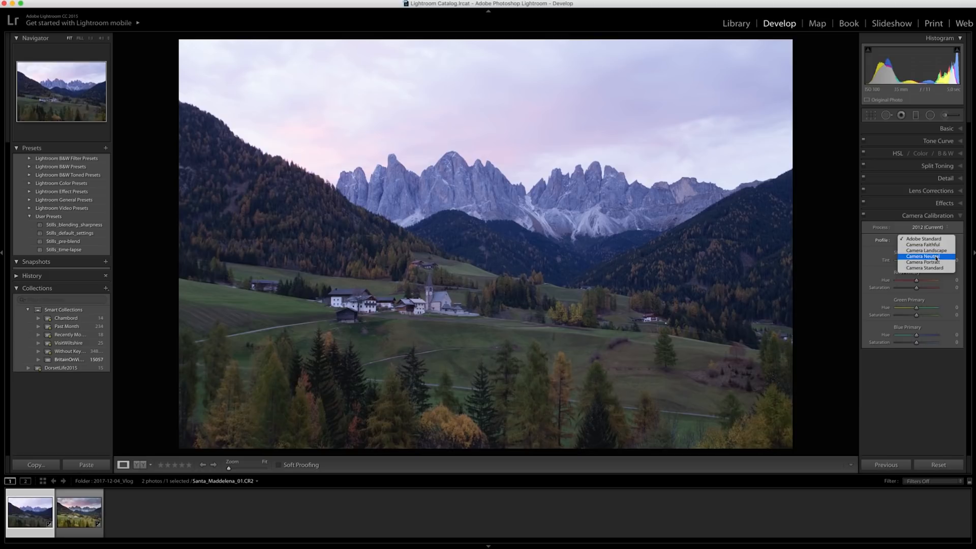
click(937, 256)
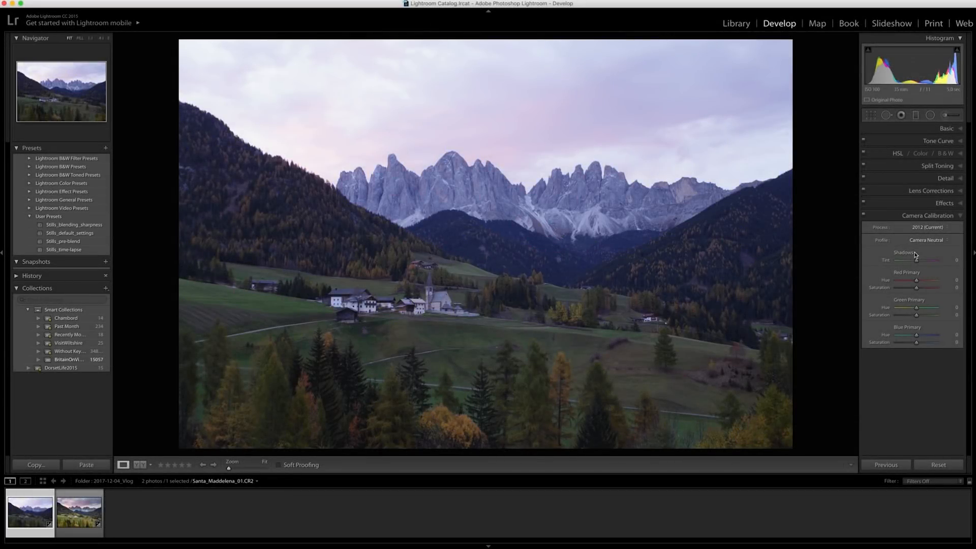
Step: Enable lens profile corrections and Remove Chromatic Aberration for the photo
click(892, 193)
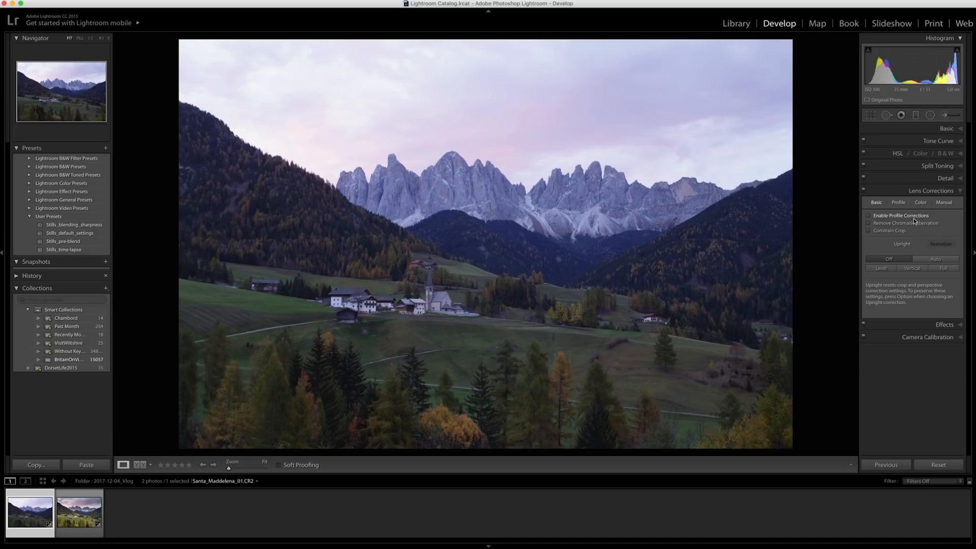
click(868, 217)
click(868, 216)
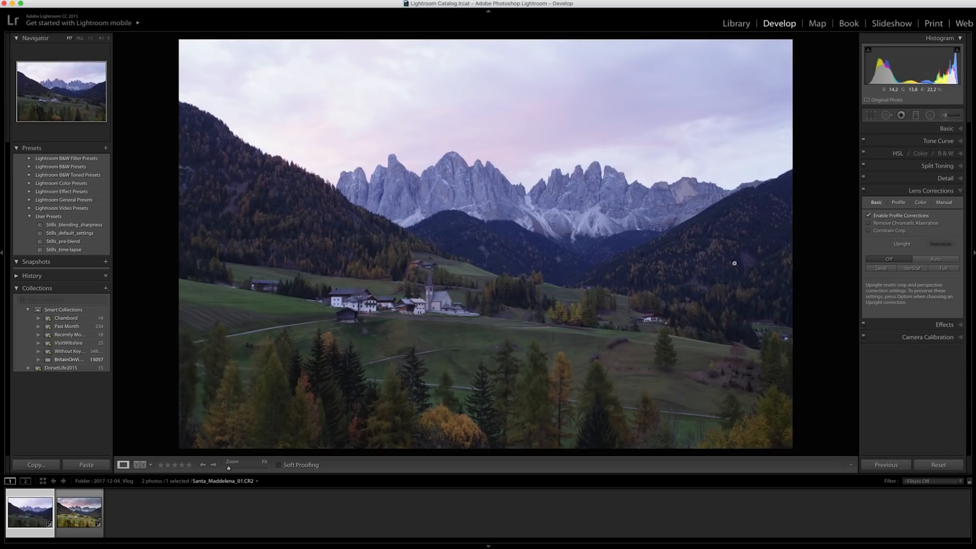
click(869, 225)
click(919, 204)
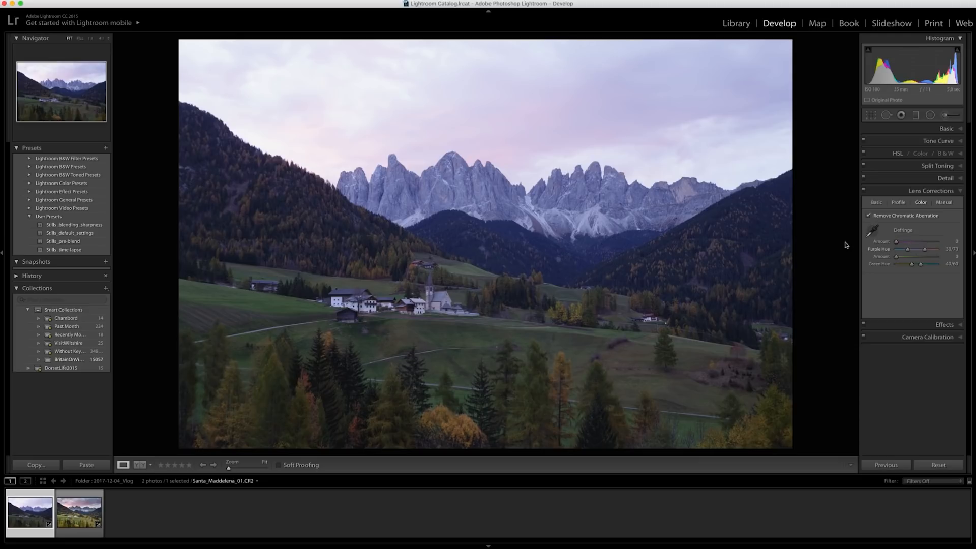
click(877, 204)
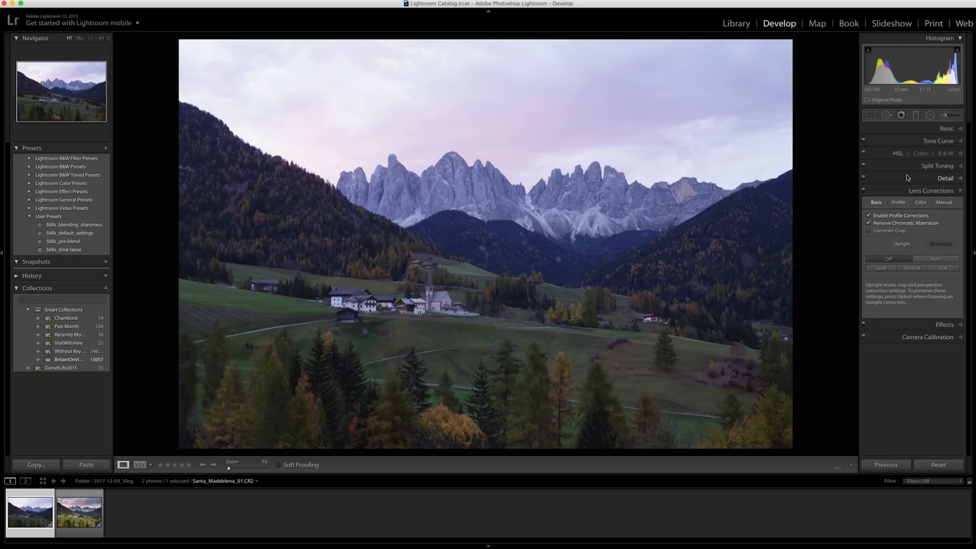
Step: Set the white balance to Temp 8750 and Tint +2, and compare the photo with its original version
click(910, 129)
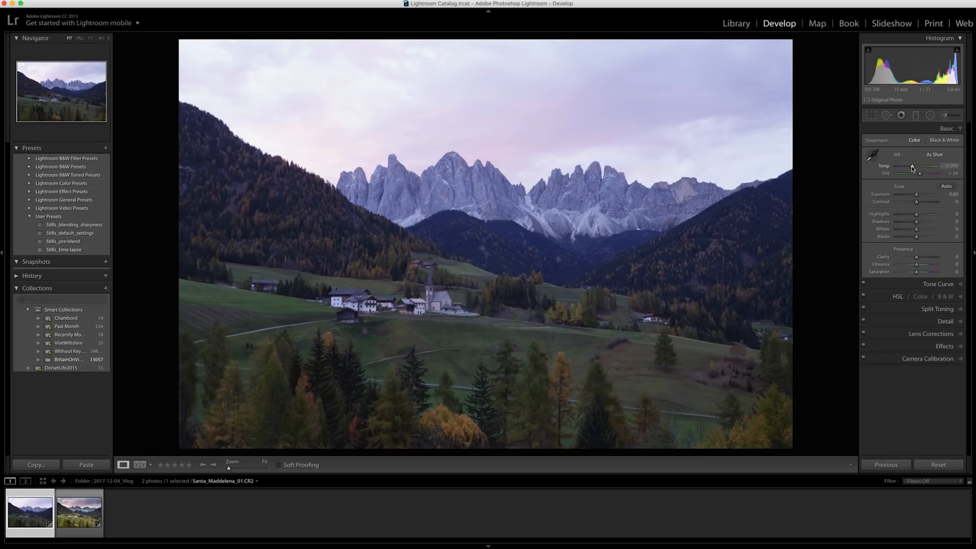
drag(912, 169, 912, 168)
drag(911, 169, 921, 172)
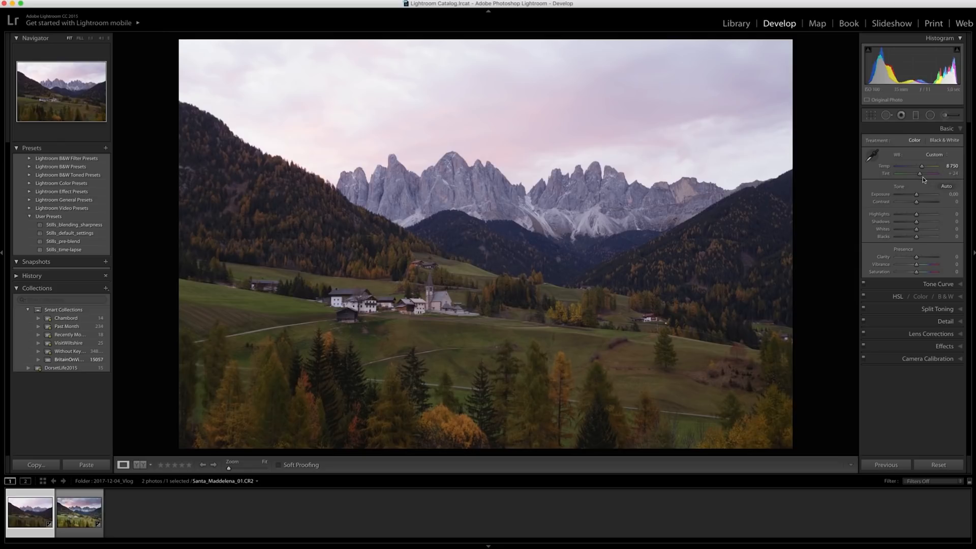
drag(919, 175, 917, 175)
key(y)
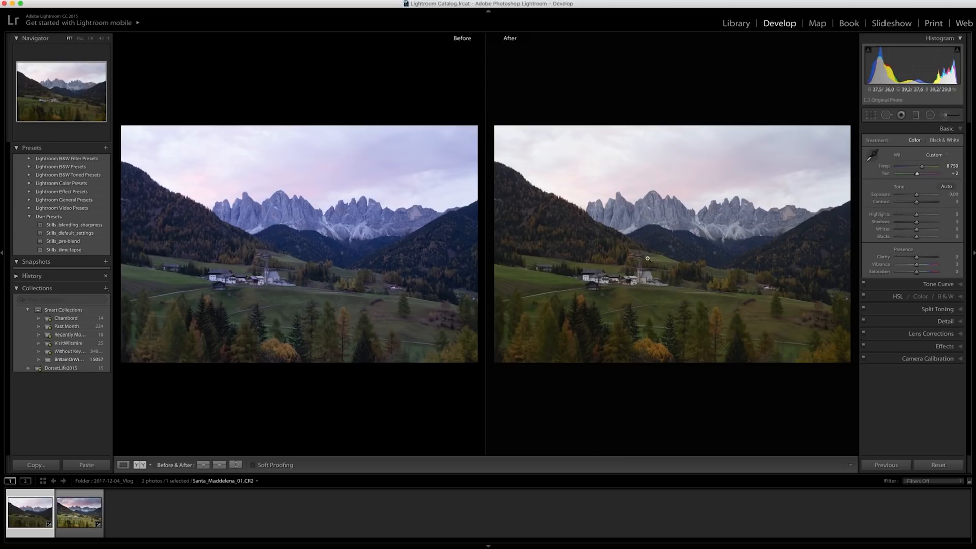
key(y)
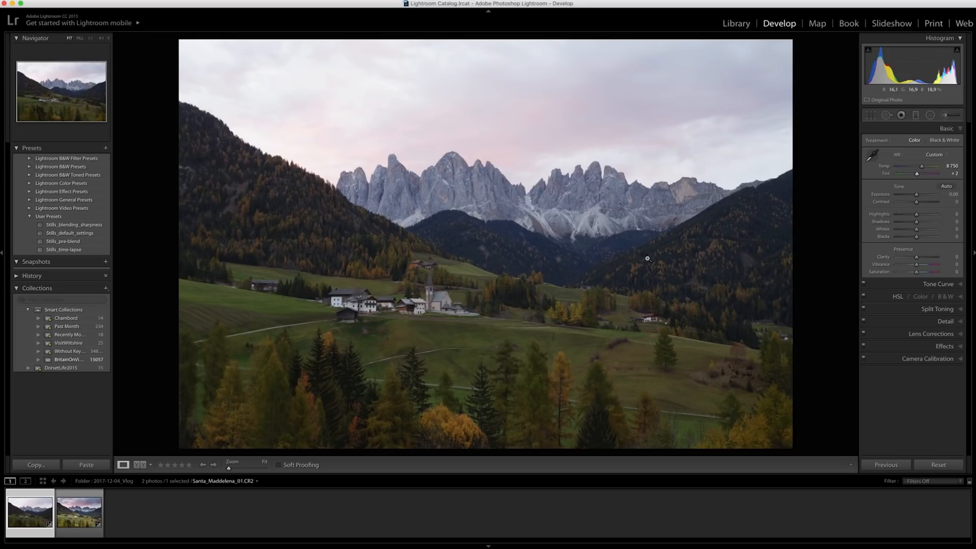
key(alt)
key(backslash)
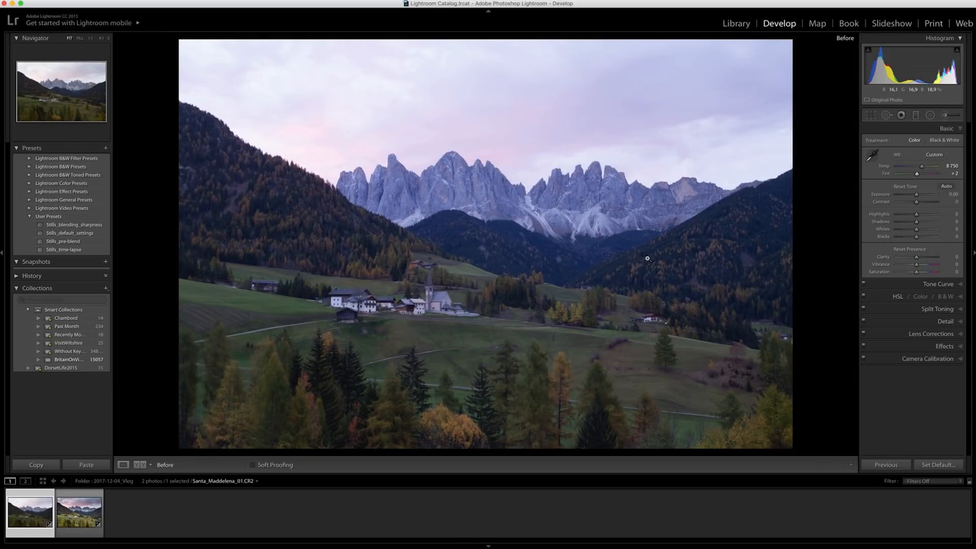
key(backslash)
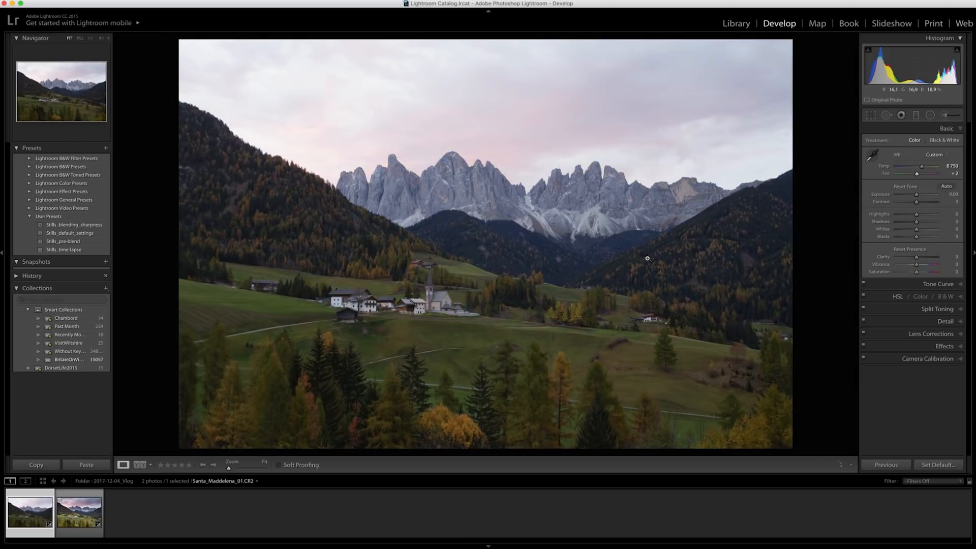
Step: Raise Whites to +27 while checking the highlight clipping preview
key(alt)
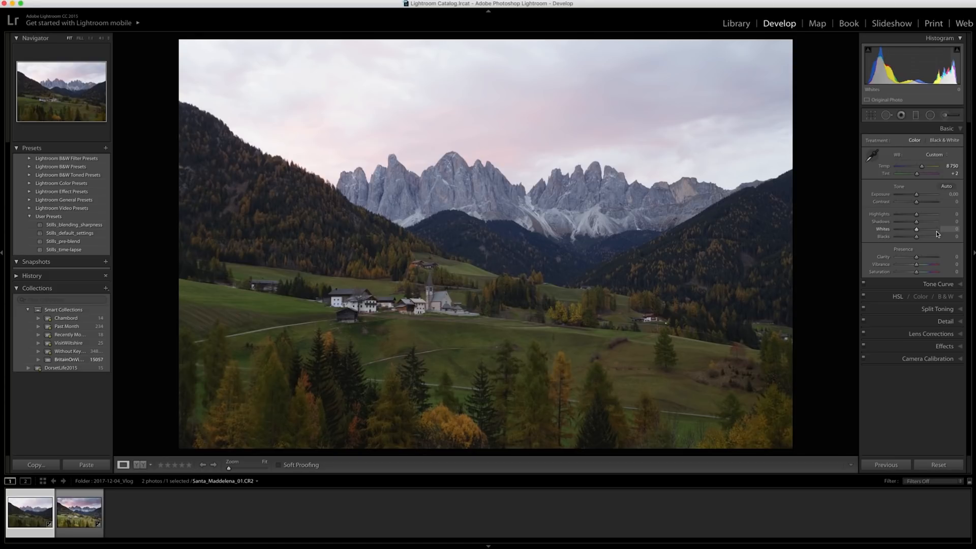
key(alt)
alt+click(916, 231)
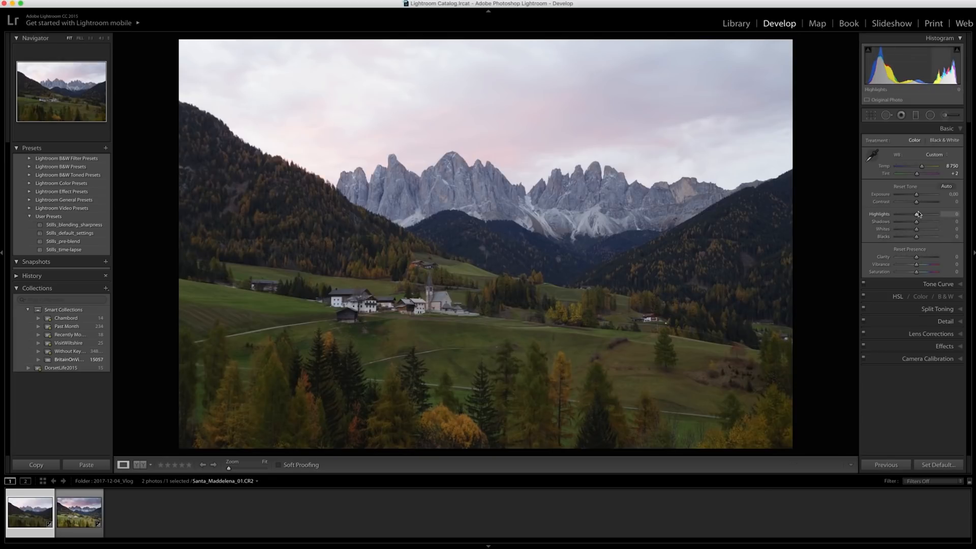
alt+click(916, 231)
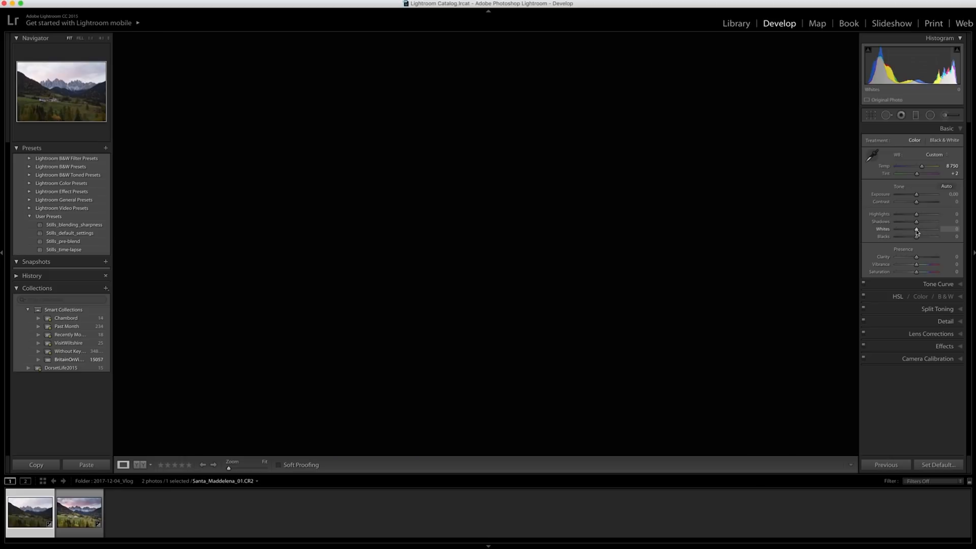
drag(916, 231, 923, 234)
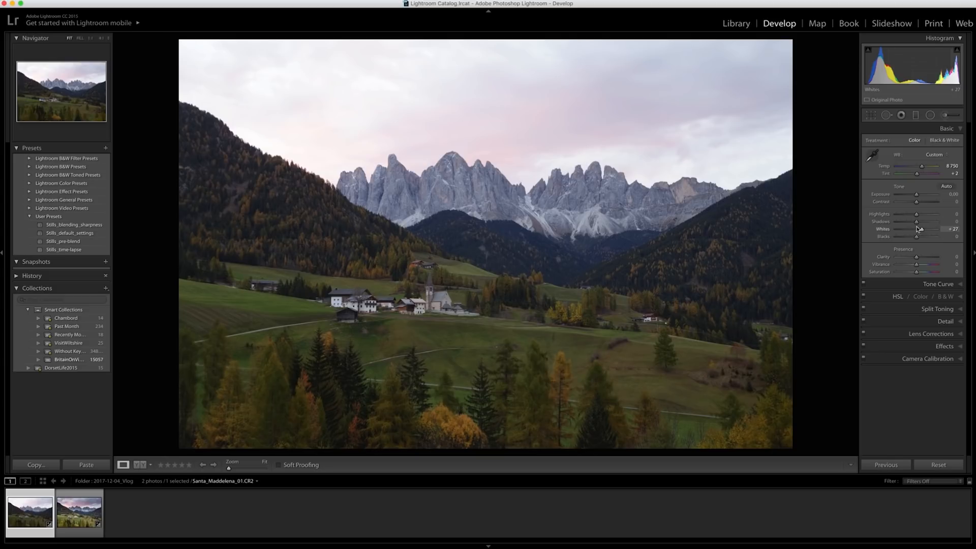
Step: Set Shadows to +18 and Exposure to +0.50, checking the photo for clipping
drag(915, 222, 919, 226)
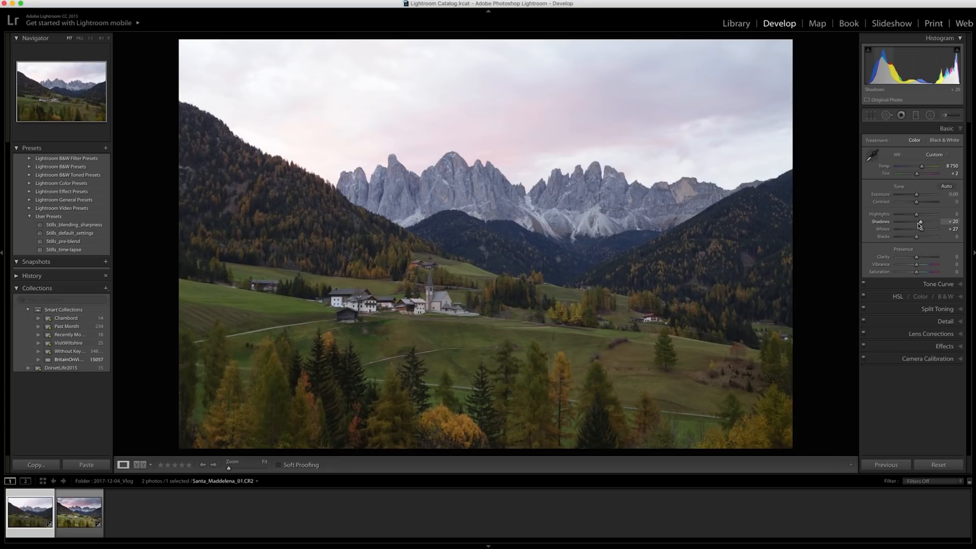
drag(920, 225, 920, 225)
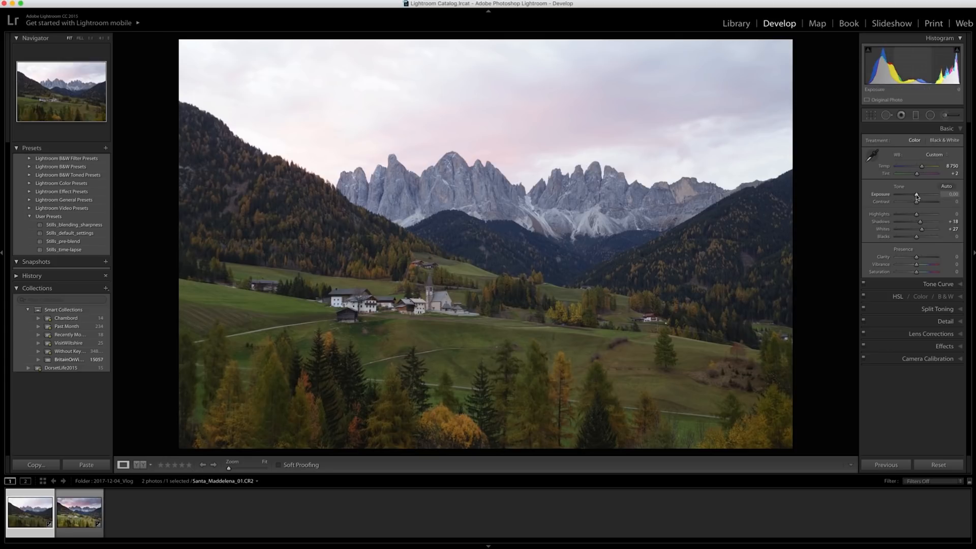
drag(916, 196, 917, 196)
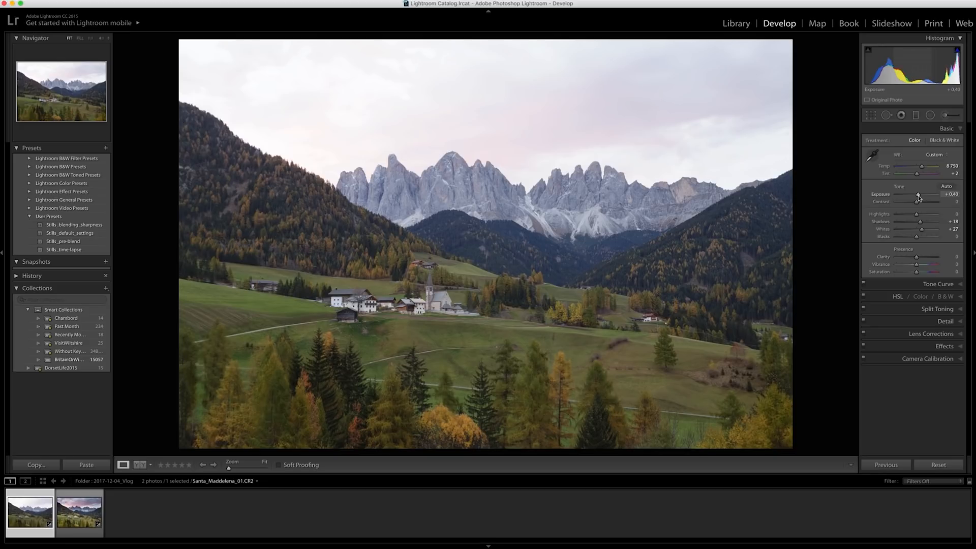
drag(918, 195, 918, 196)
key(j)
key(j)
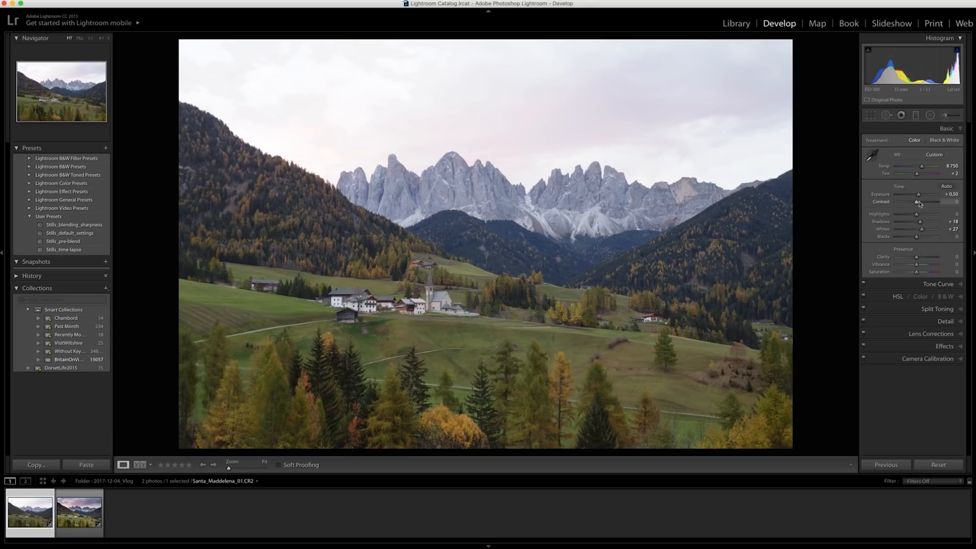
Step: Place a graduated filter from the sky down over the mountains and set its exposure to -1.42
click(915, 115)
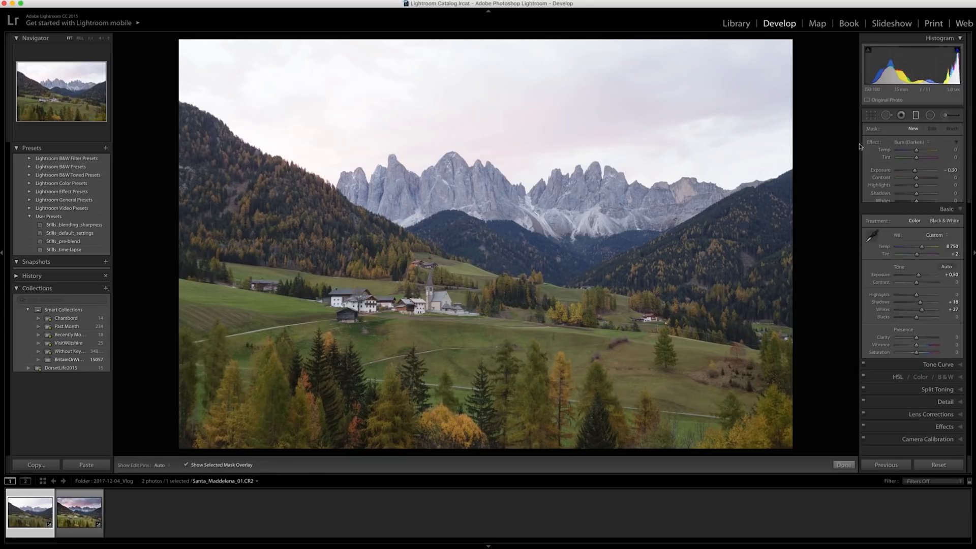
drag(538, 68, 533, 209)
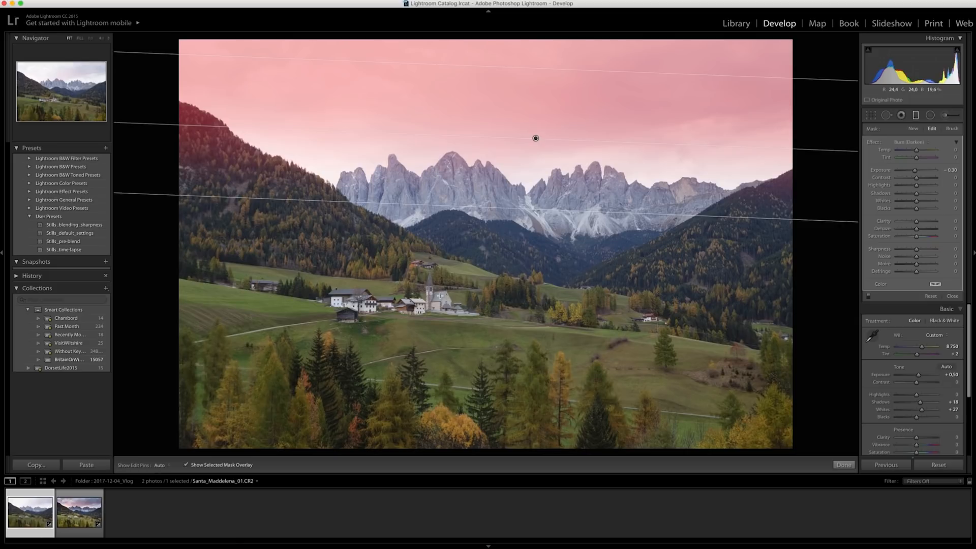
key(o)
key(o)
drag(535, 138, 529, 201)
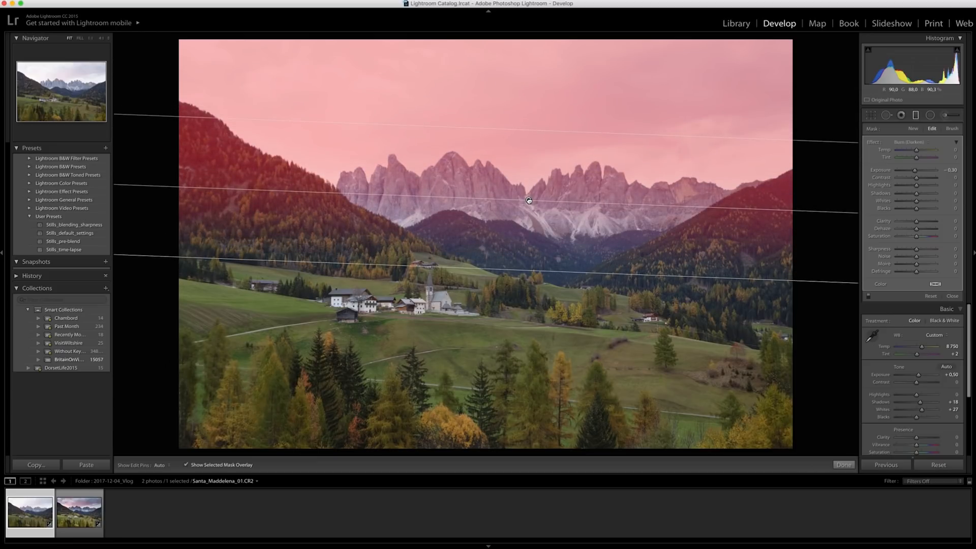
key(o)
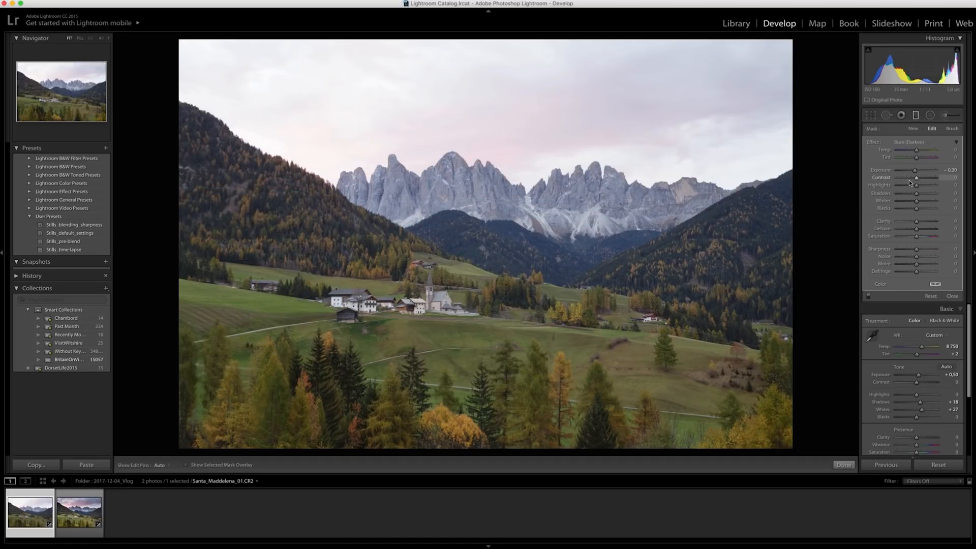
drag(915, 171, 910, 175)
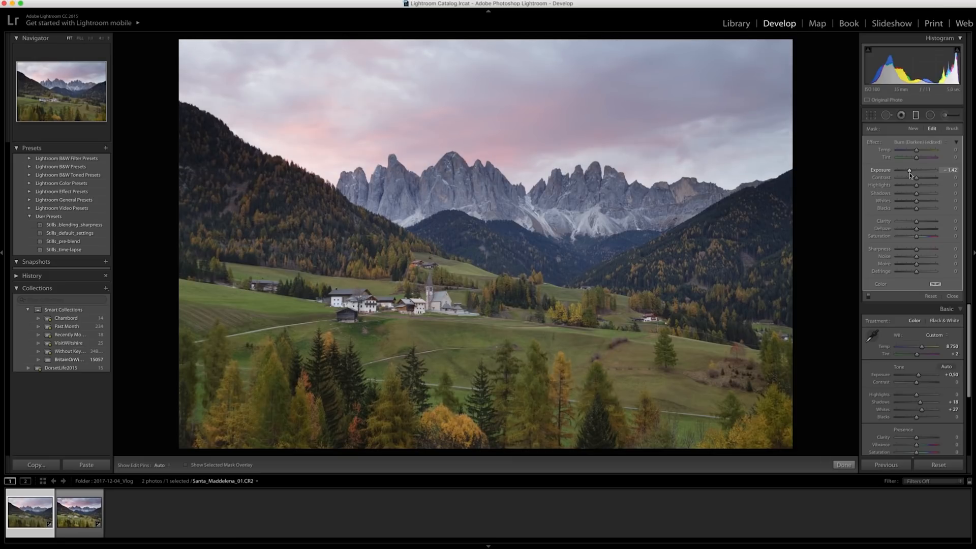
Step: Set the sky filter's exposure to -1.60 and close it, raising the photo's Whites to +39 and Exposure to +0.80
drag(909, 173, 907, 173)
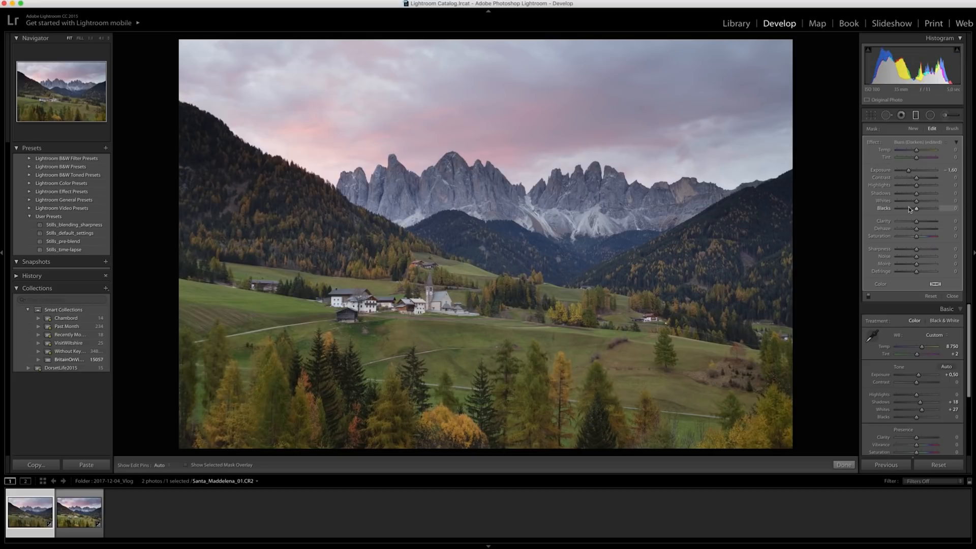
click(952, 296)
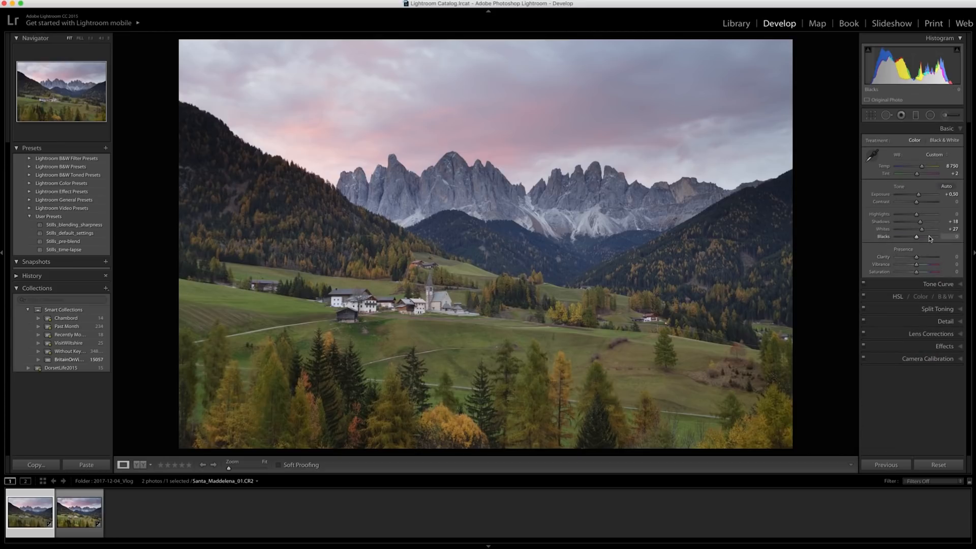
drag(923, 229, 919, 198)
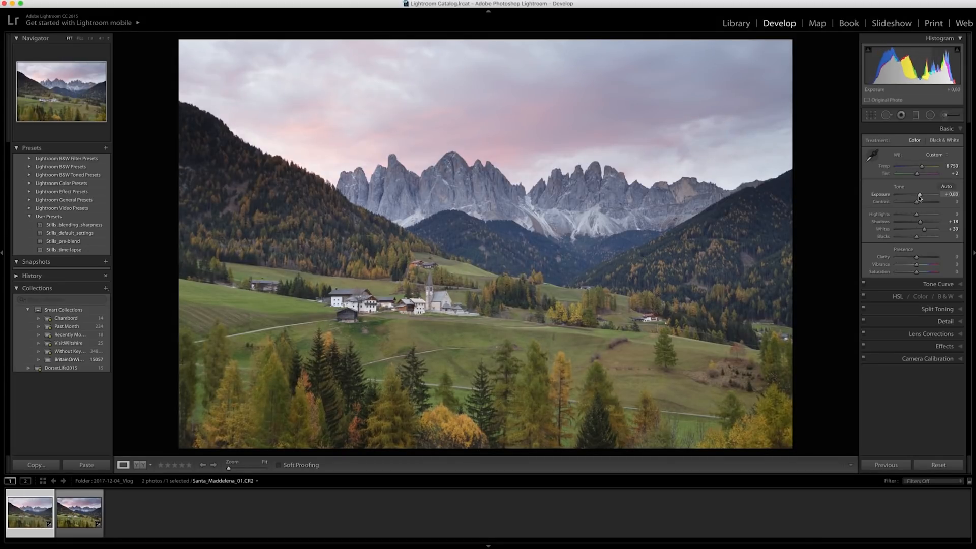
Step: Set the existing sky graduated filter's exposure to -1.76 and compare the photo side by side with its original
click(916, 115)
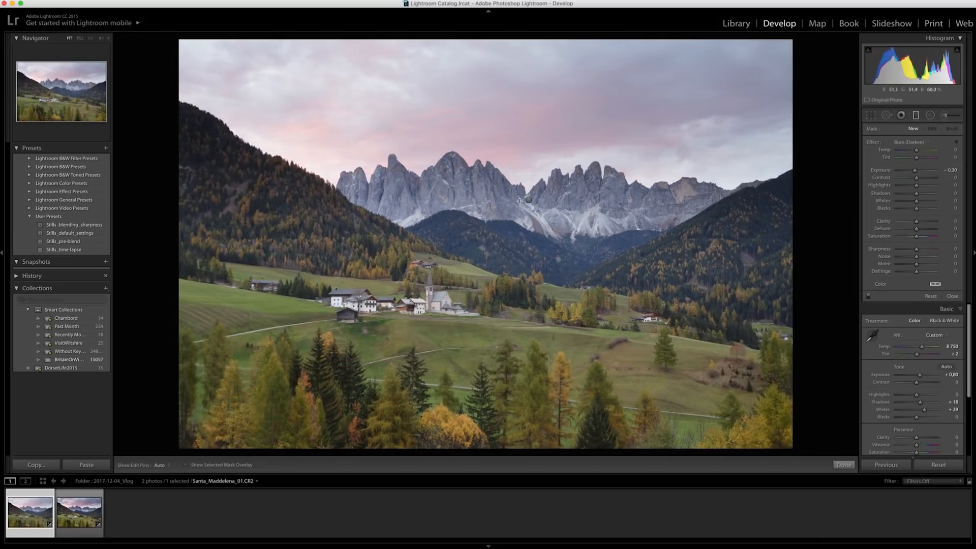
click(528, 200)
drag(528, 200, 528, 206)
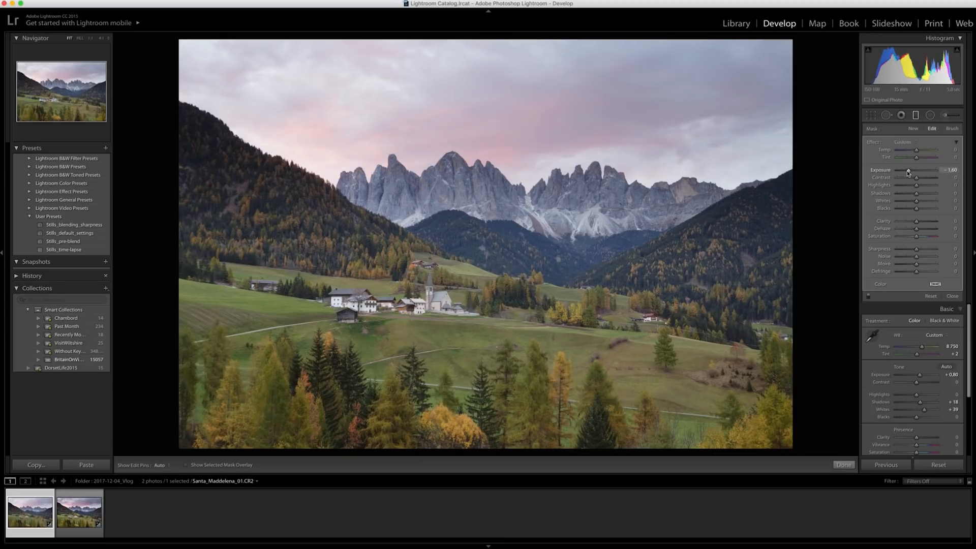
drag(909, 169, 908, 170)
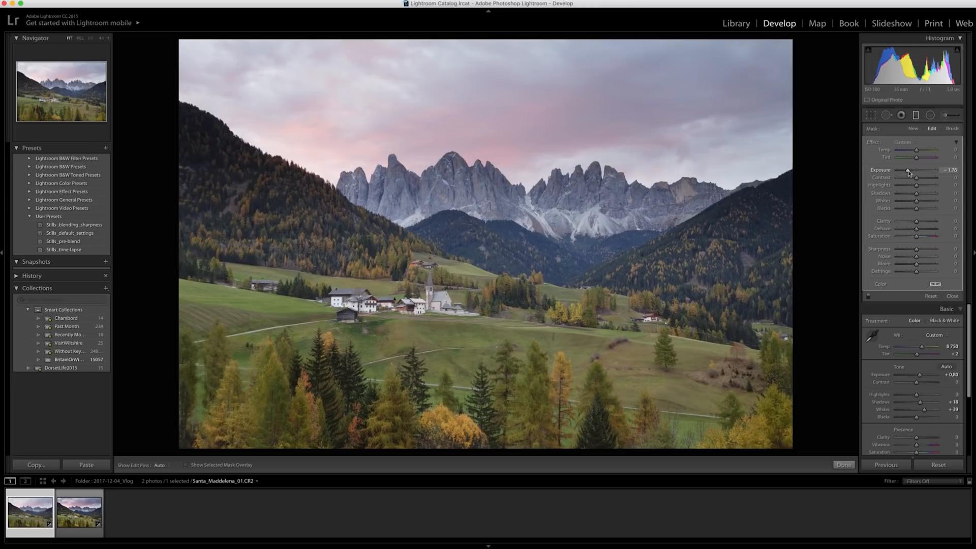
click(952, 297)
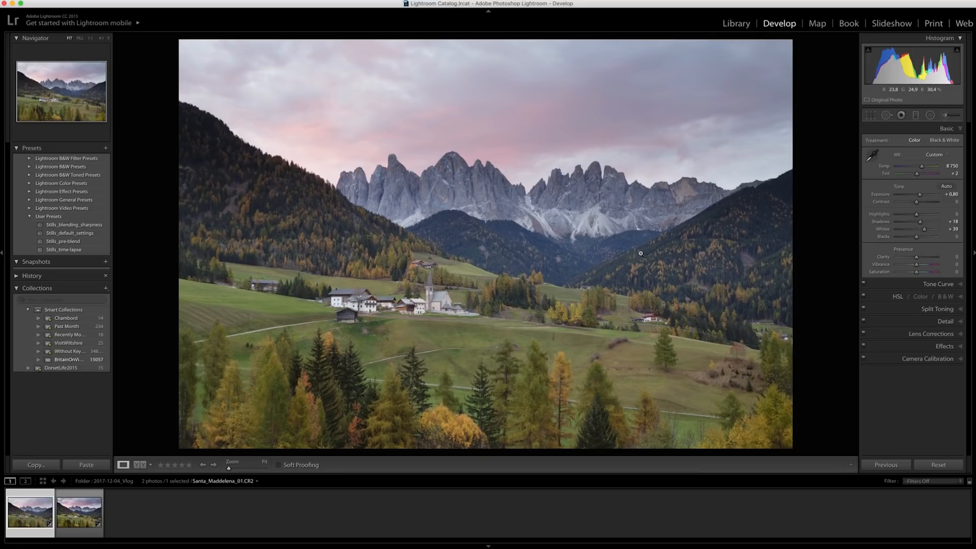
key(y)
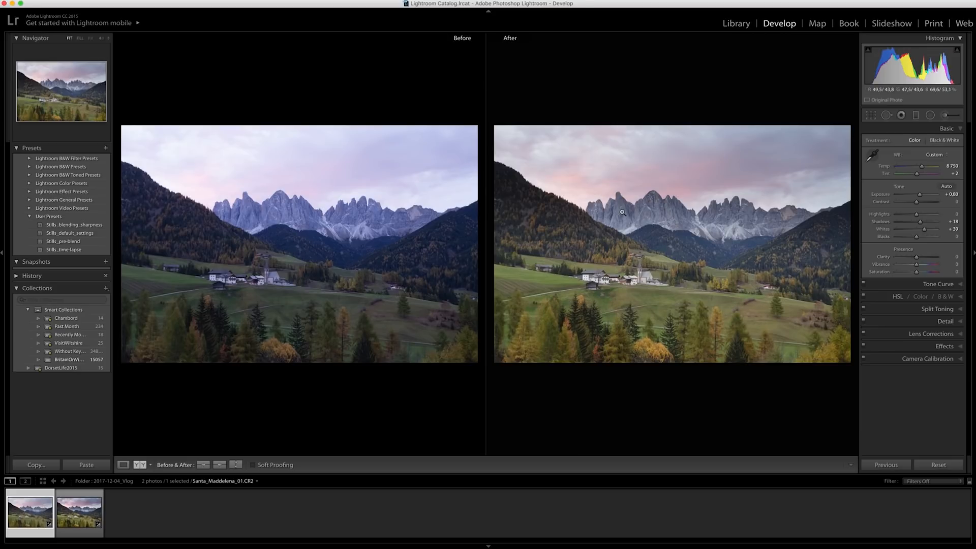
key(y)
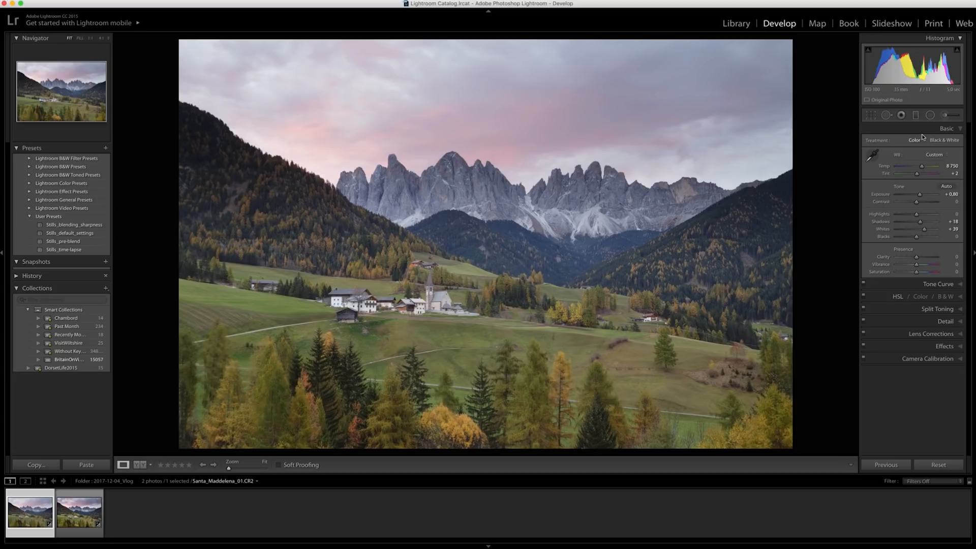
Step: Reselect the sky graduated filter and display its selected mask overlay on the photo
click(915, 115)
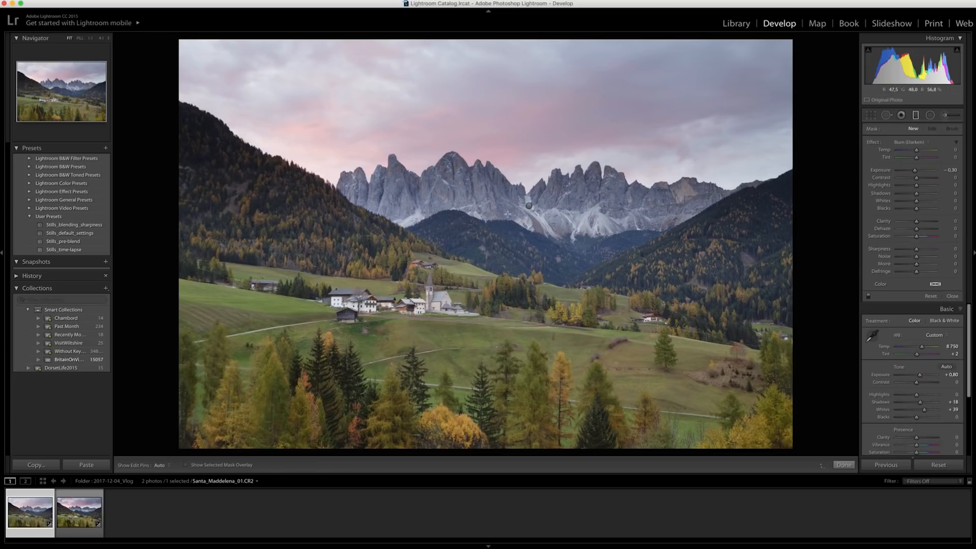
click(529, 205)
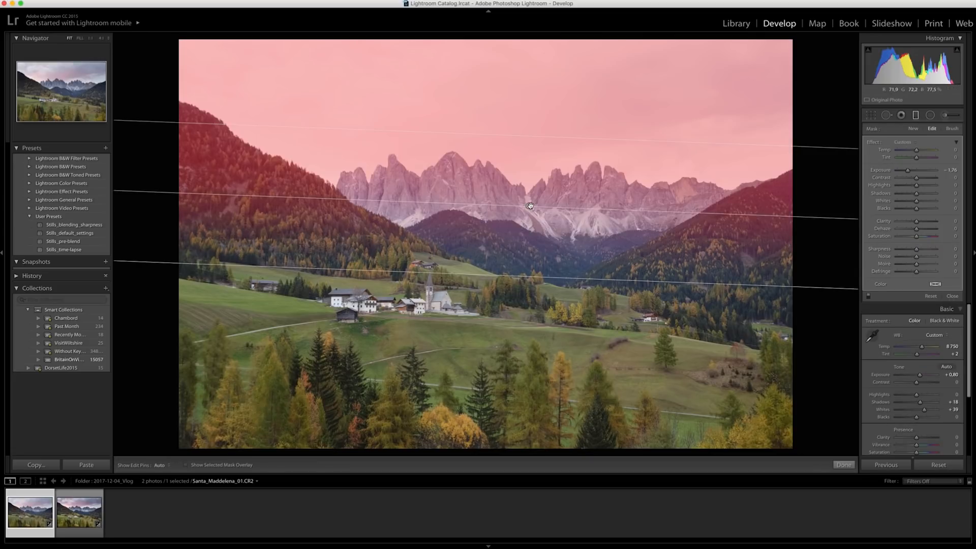
click(242, 464)
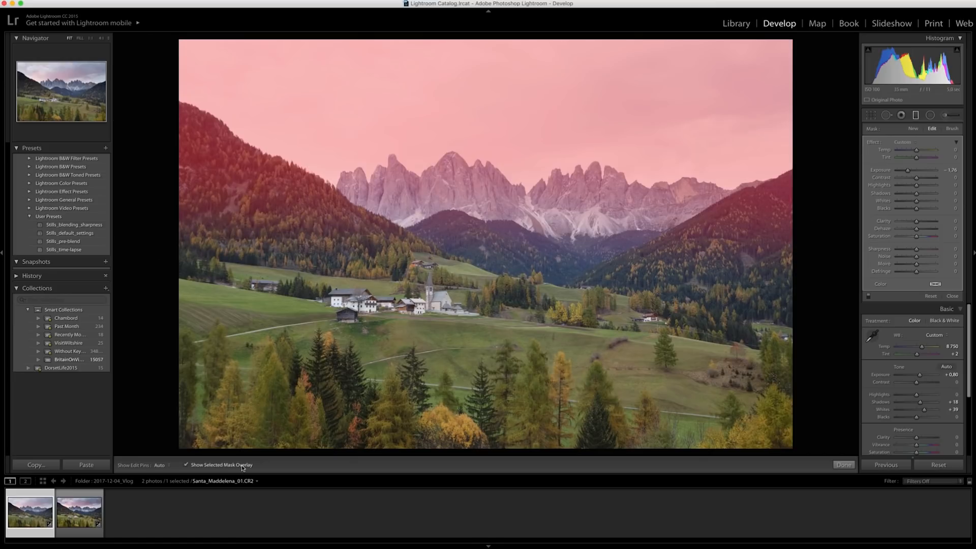
click(242, 465)
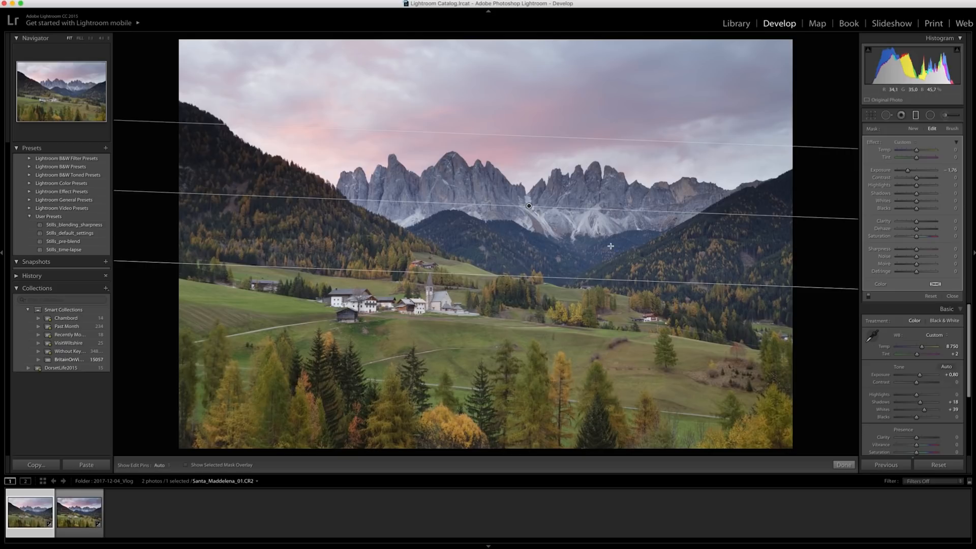
key(o)
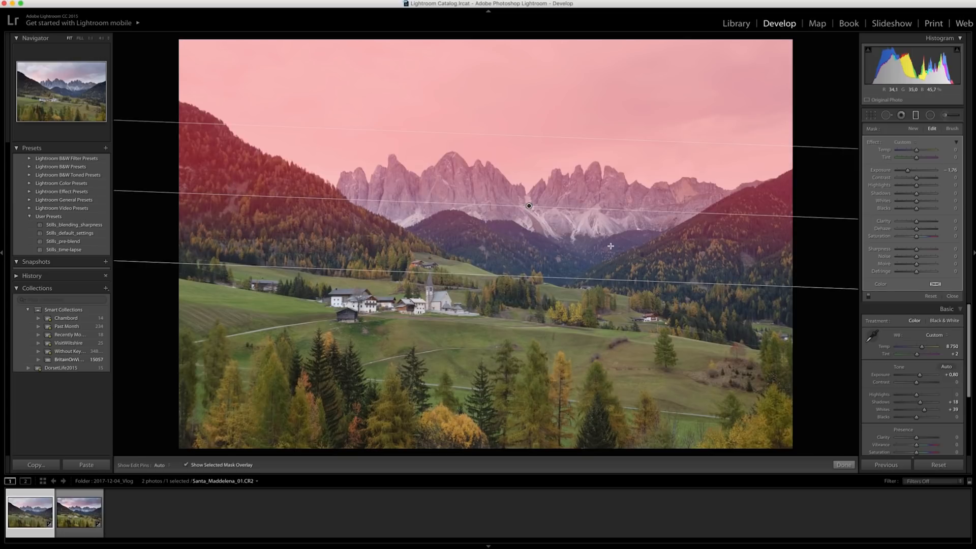
Step: Erase the sky filter's mask from both wooded hillsides with an Auto Mask brush at Size 6.0, Feather 60 and Flow 100
click(952, 129)
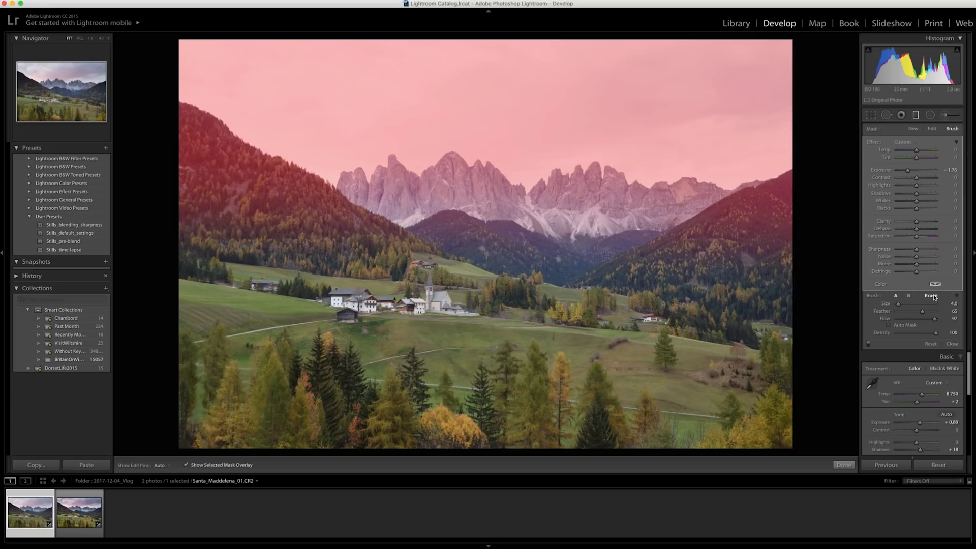
click(933, 295)
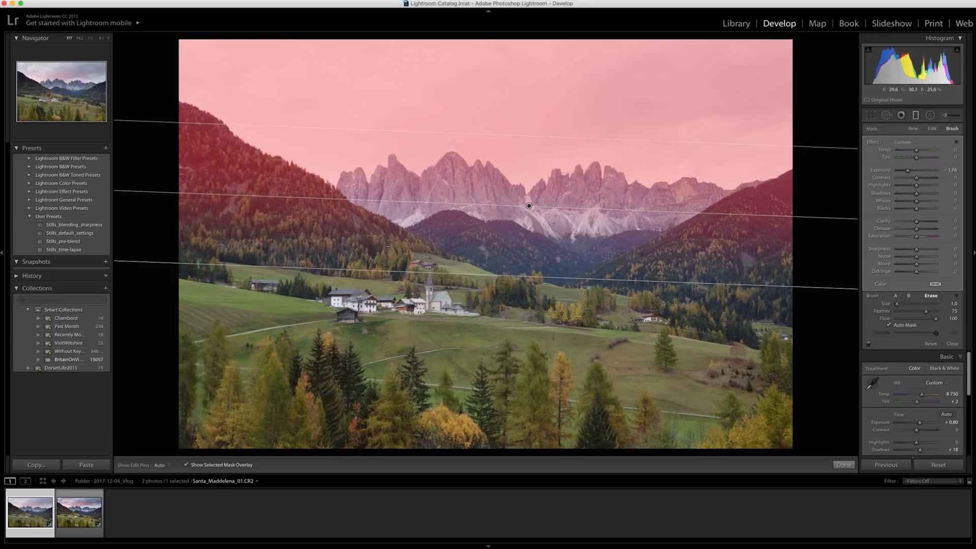
scroll(381, 247, up, 6)
scroll(382, 247, up, 2)
scroll(381, 246, up, 2)
key(shift)
scroll(381, 243, down, 2)
scroll(448, 330, down, 2)
scroll(448, 330, down, 3)
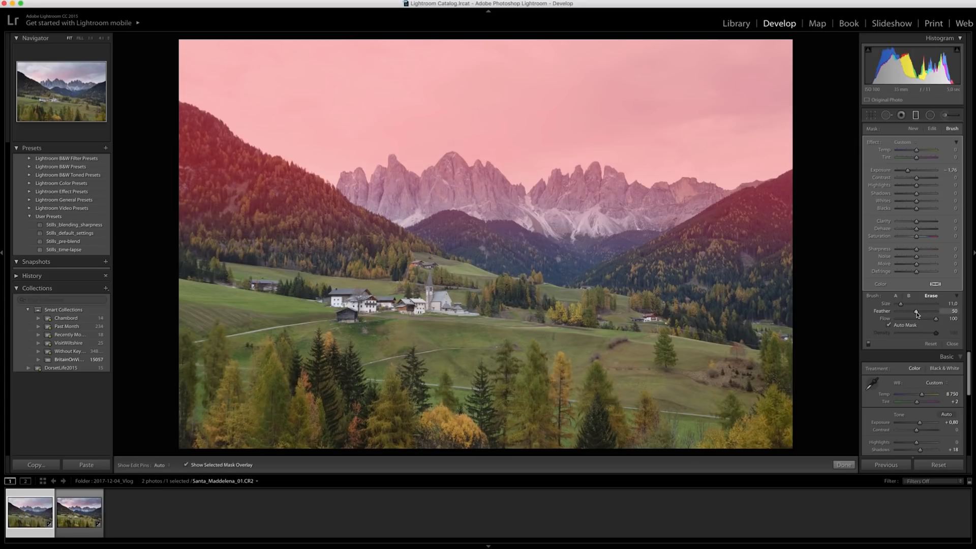
drag(918, 315, 920, 314)
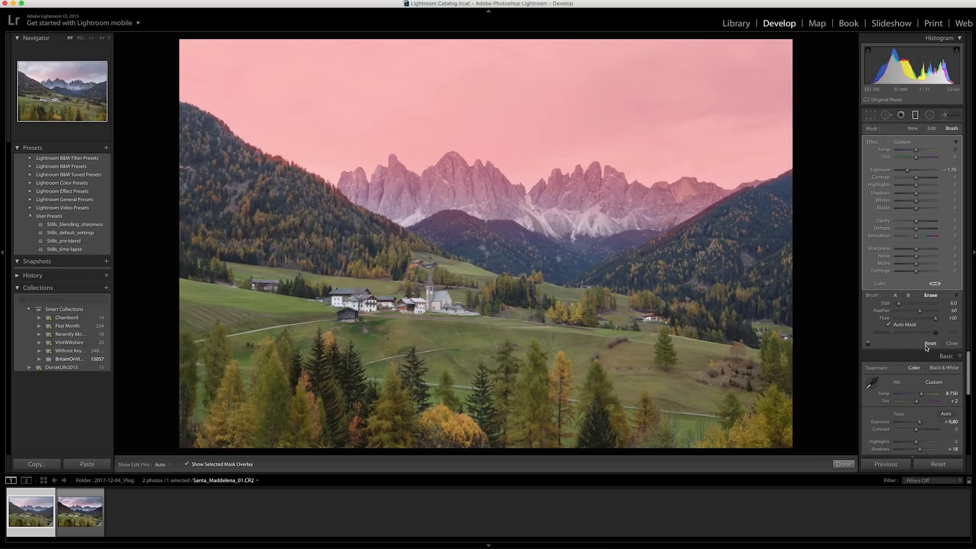
click(952, 344)
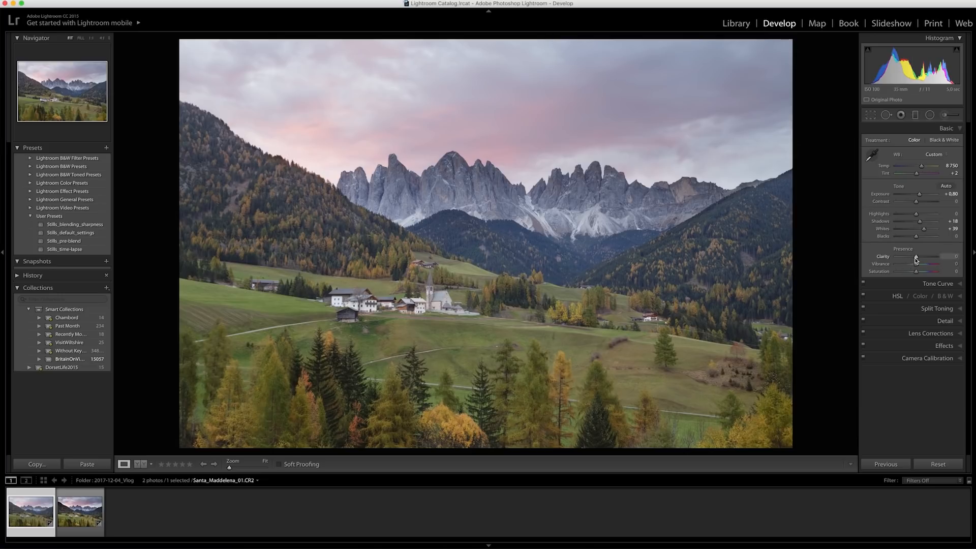
Step: Set Clarity to +20 and raise Vibrance slightly, checking the photo against its original
drag(916, 257, 935, 257)
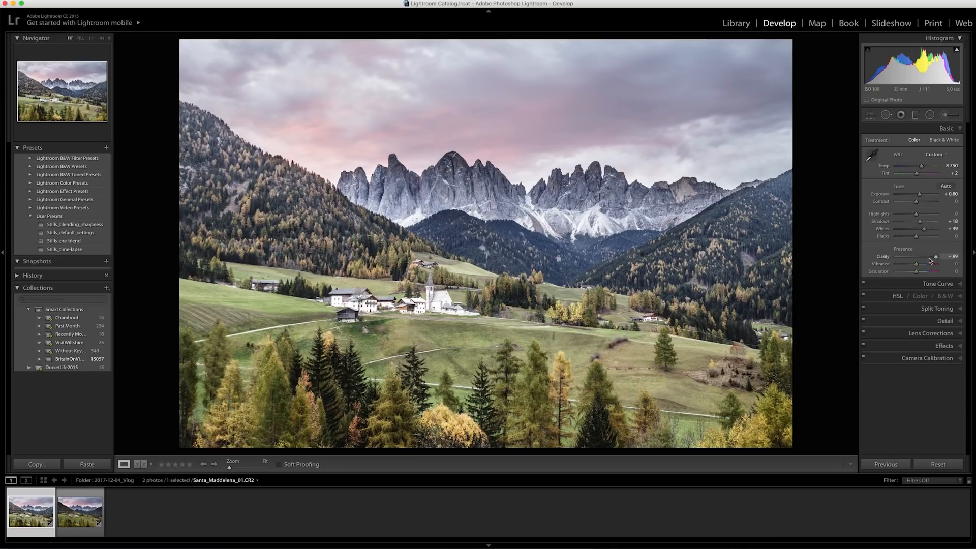
drag(938, 259, 922, 262)
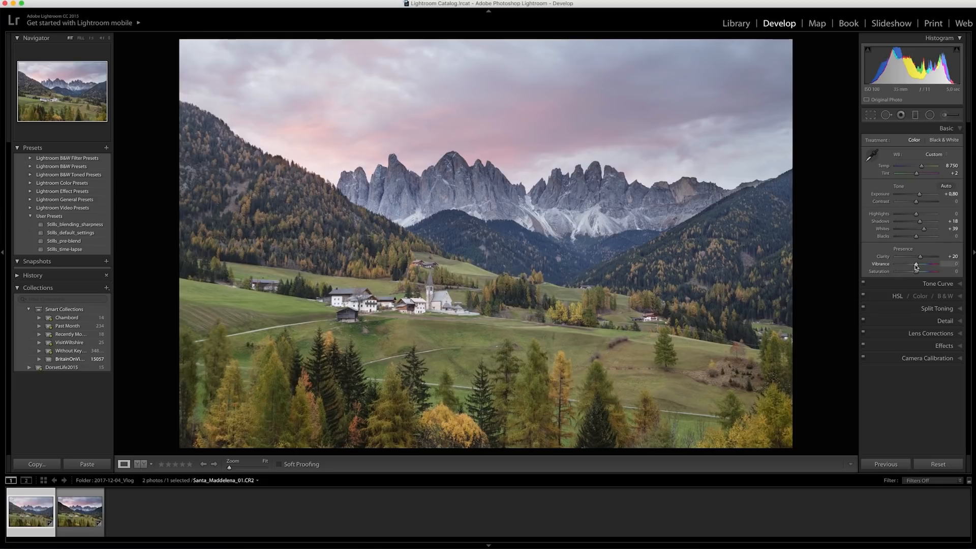
drag(915, 264, 919, 266)
key(y)
Step: Examine the tone curve's channel options and region sliders, leaving the point curve on the RGB channel
click(897, 284)
click(926, 228)
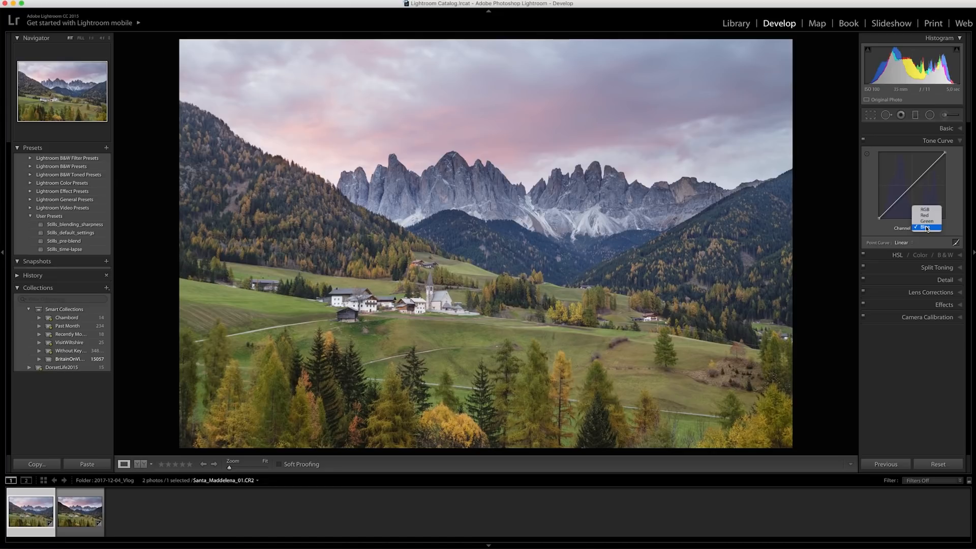
click(926, 209)
click(892, 227)
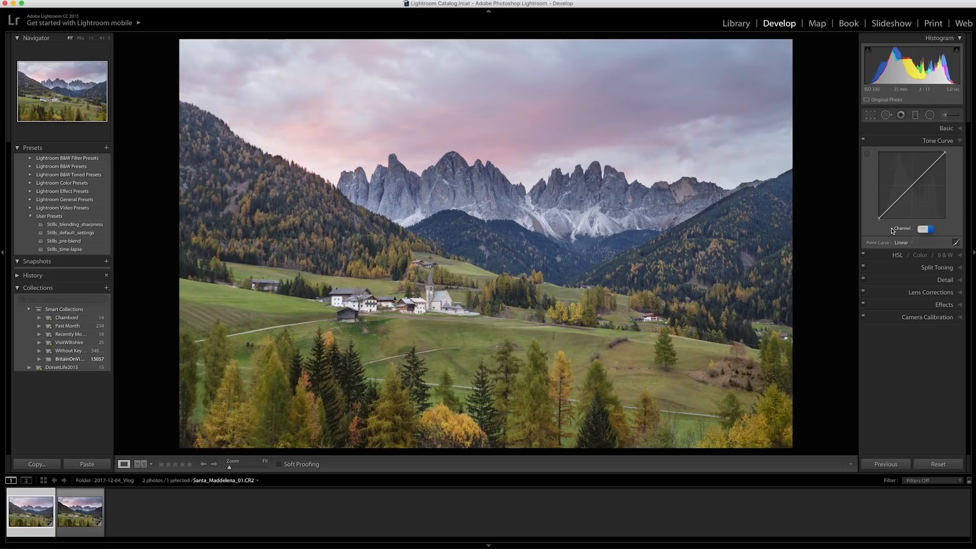
click(956, 243)
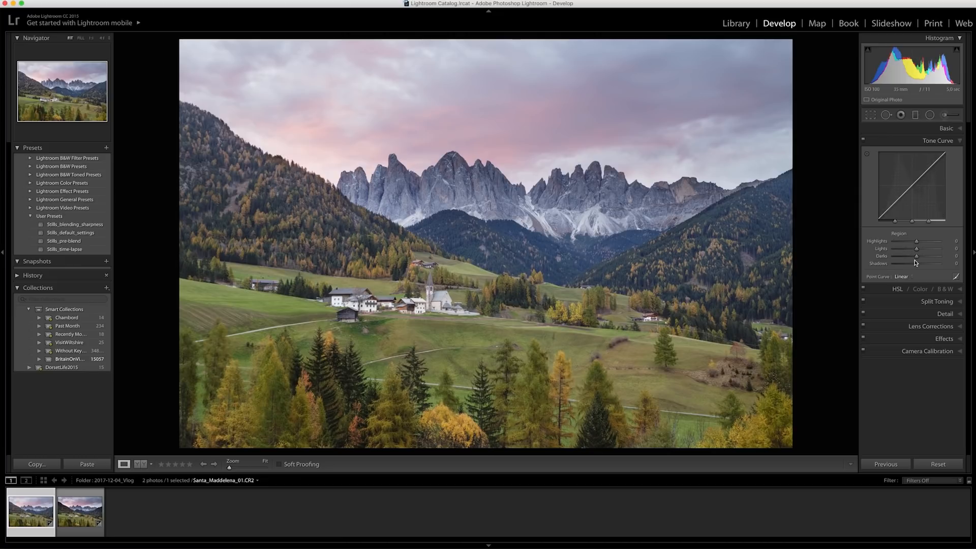
click(956, 276)
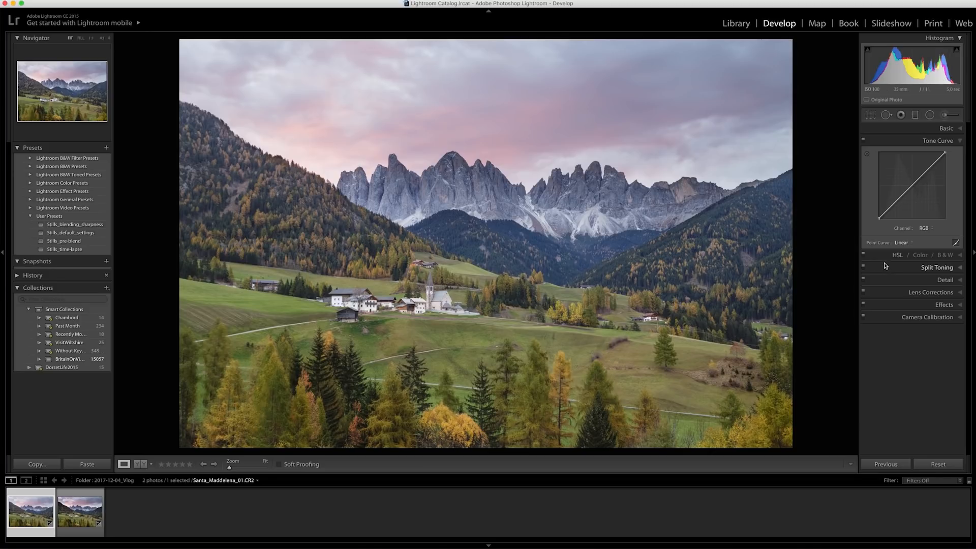
Step: Try HSL hue shifts of Yellow +53, Green +41, Blue +24, Purple +39 and Magenta +29, and reset the hue values
click(881, 258)
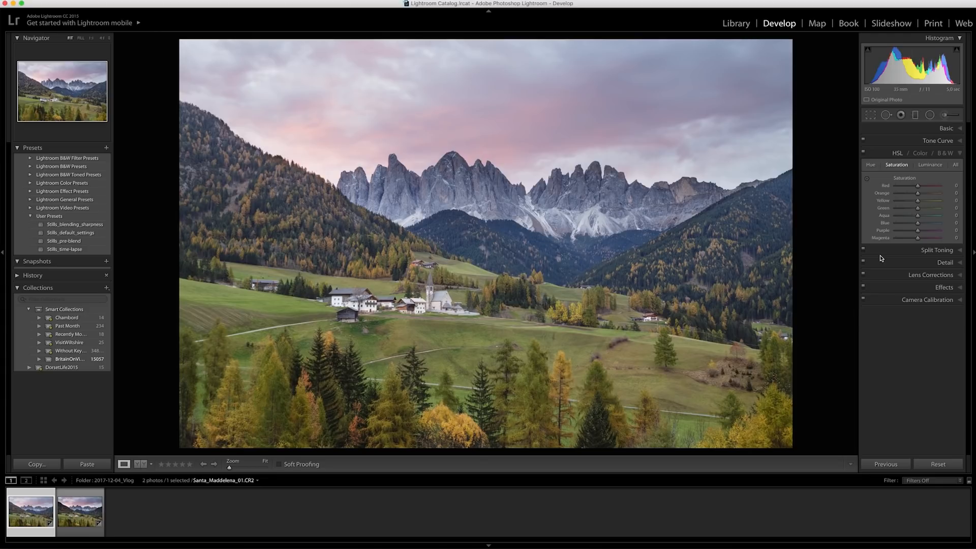
click(870, 167)
drag(917, 200, 925, 238)
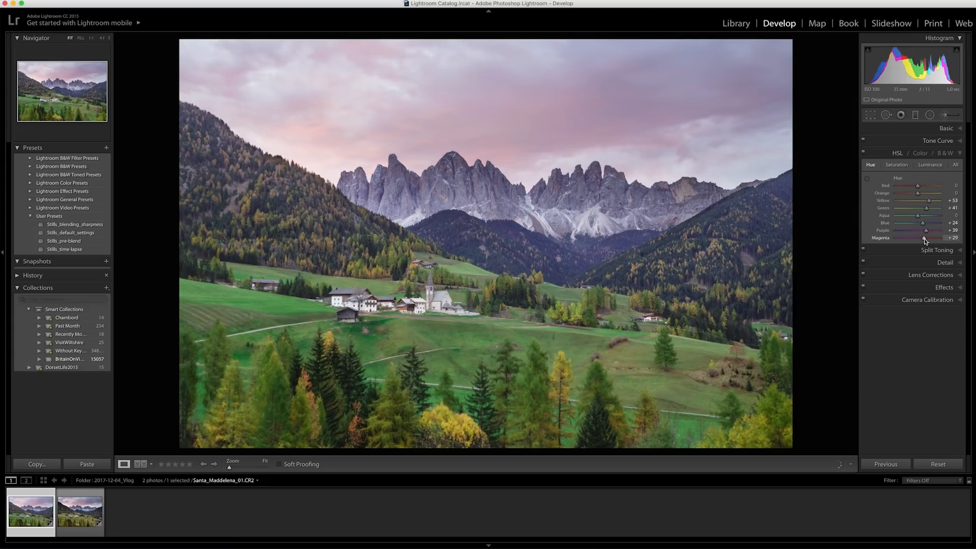
key(alt)
alt+click(910, 179)
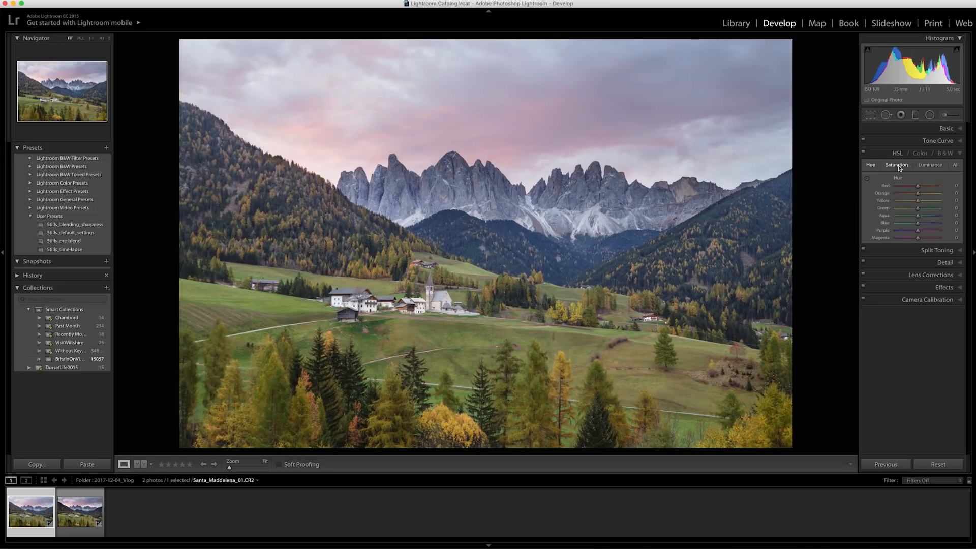
Step: Adjust the HSL saturation of the meadow and the golden foreground tree with the targeted adjustment tool
click(901, 167)
click(866, 178)
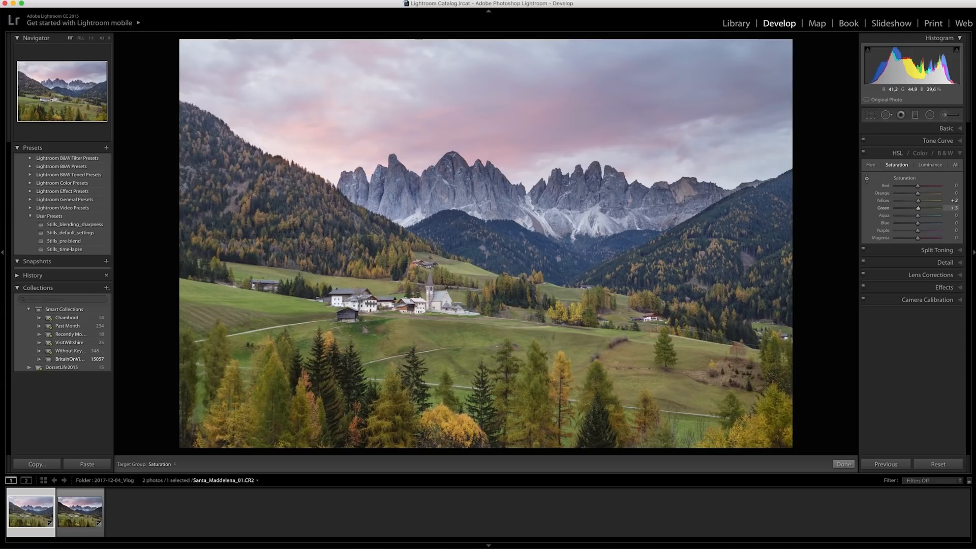
drag(466, 433, 460, 427)
key(Up)
Step: Switch the targeted adjustment to Luminance and vary the pink clouds' brightness, ending with Red at +20
key(super+alt+shift+l)
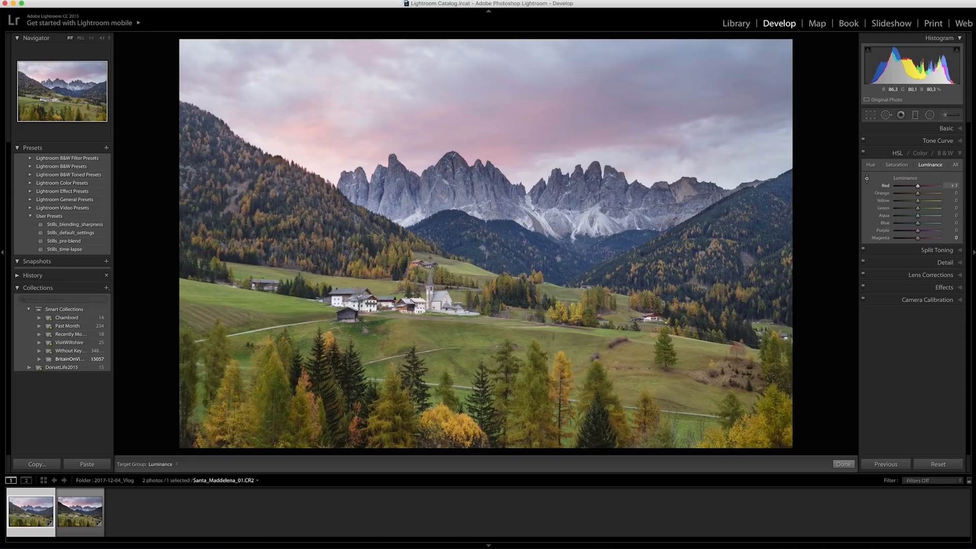
key(Up)
key(Up)
key(Up)
key(Up)
key(Up)
key(Up)
key(Up)
key(Up)
key(Up)
key(Up)
key(Down)
key(Down)
key(Down)
key(Down)
key(Down)
key(Down)
key(Down)
key(Down)
key(Down)
key(Down)
key(Down)
key(Down)
key(Down)
key(Down)
key(Down)
key(Down)
key(Down)
key(Down)
key(Down)
key(Down)
key(Down)
key(Down)
key(Down)
key(Down)
key(Down)
key(Up)
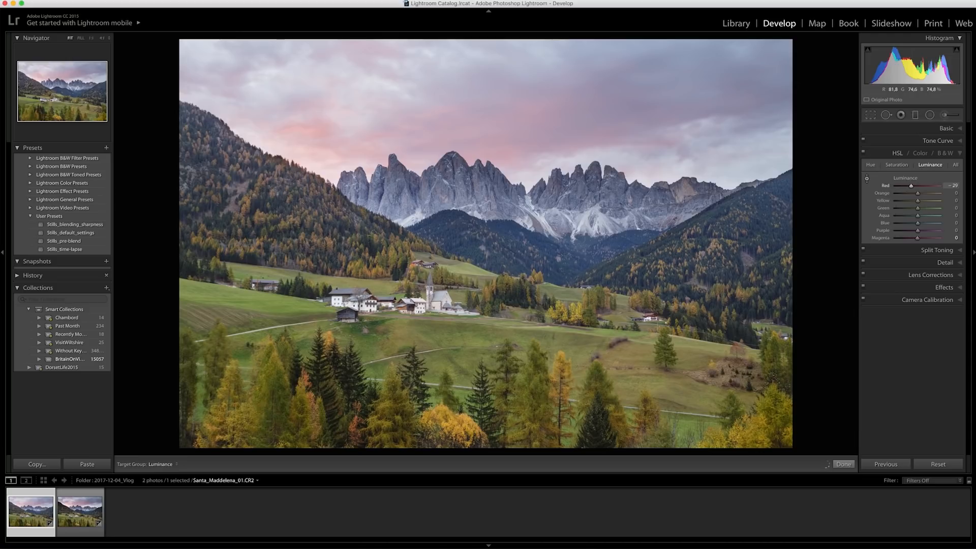
key(Up)
key(Up)
key(Up)
key(Up)
key(Up)
key(Up)
key(Up)
key(Up)
key(Up)
key(Up)
key(Up)
key(Up)
key(Up)
key(Up)
key(Up)
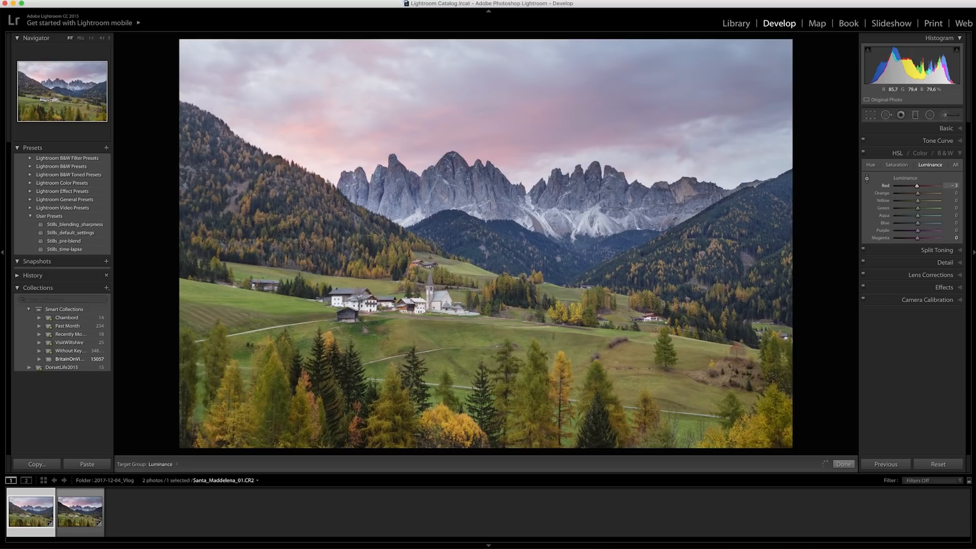
key(Up)
key(Up)
Step: Fine-tune the orange and yellow luminance on the golden foreground tree, and adjust the Red luminance
drag(463, 439, 463, 429)
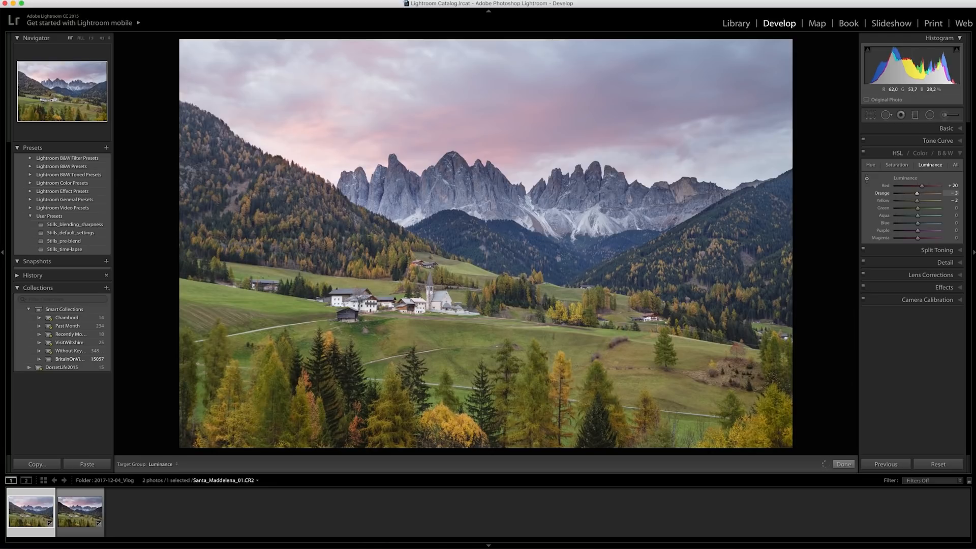
drag(463, 435, 463, 434)
drag(463, 434, 461, 436)
drag(923, 189, 924, 189)
Step: Set the sharpening Amount to 54, judging the effect on the grayscale preview and at 1:1 magnification
click(907, 250)
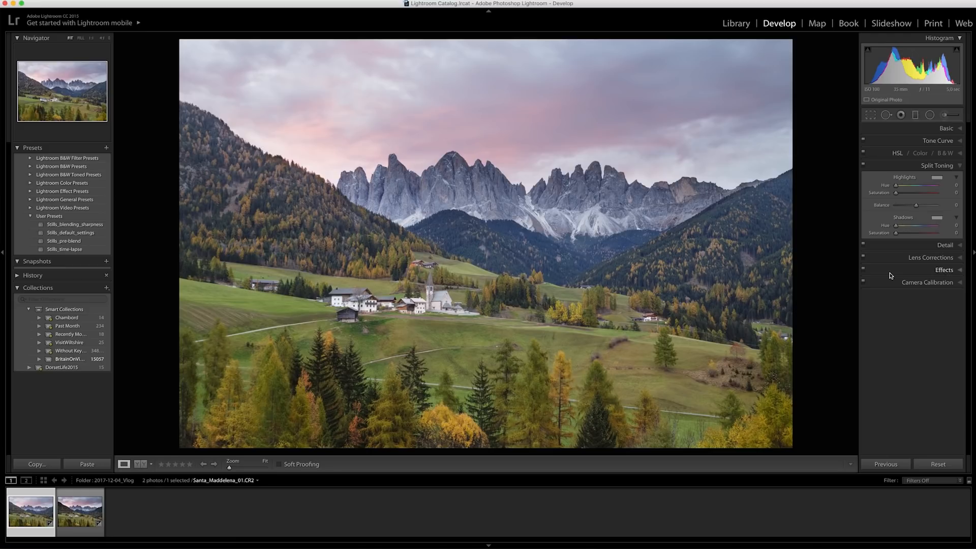
click(896, 246)
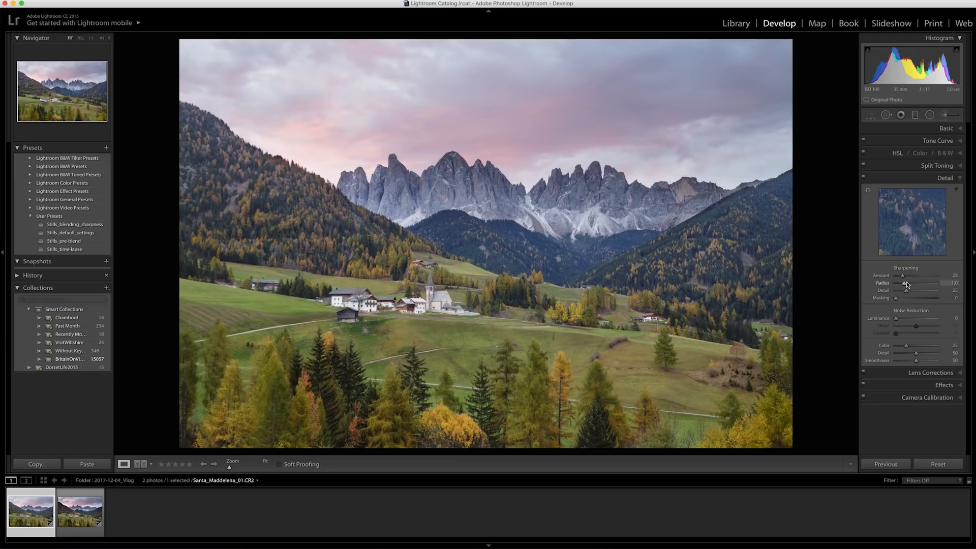
drag(902, 276, 904, 278)
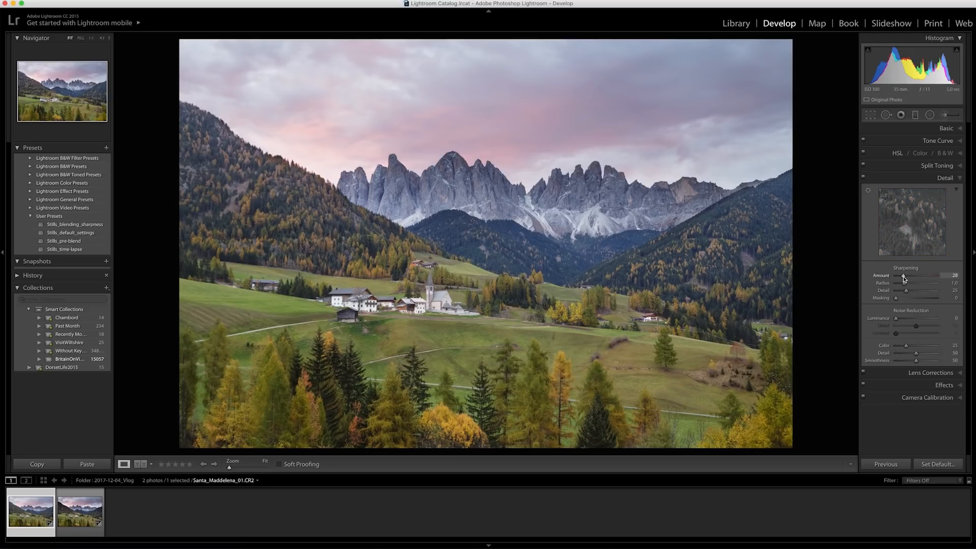
drag(903, 276, 903, 276)
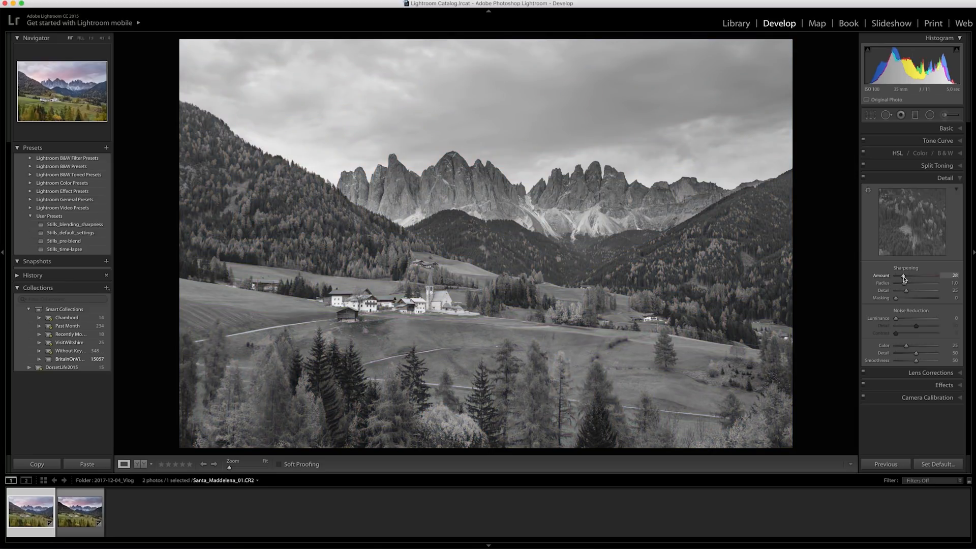
click(436, 287)
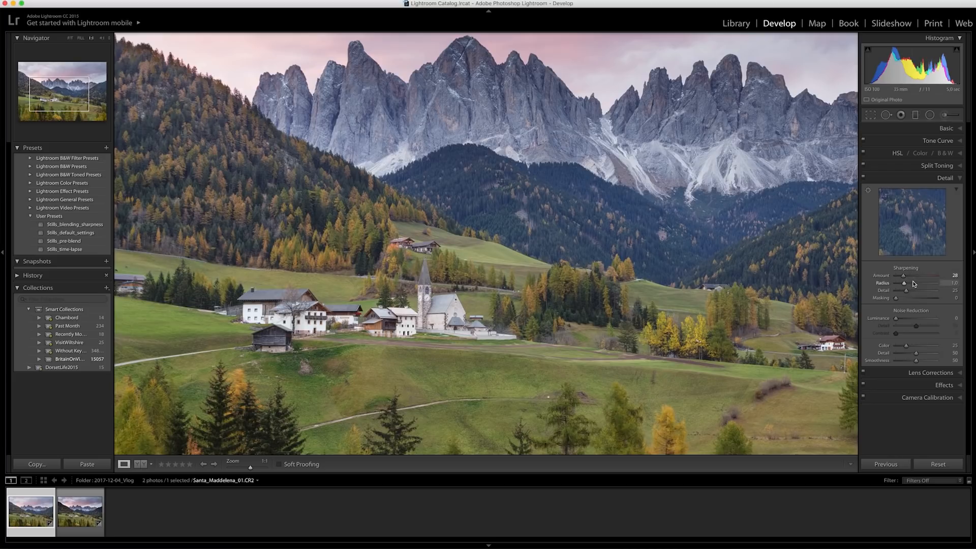
key(alt)
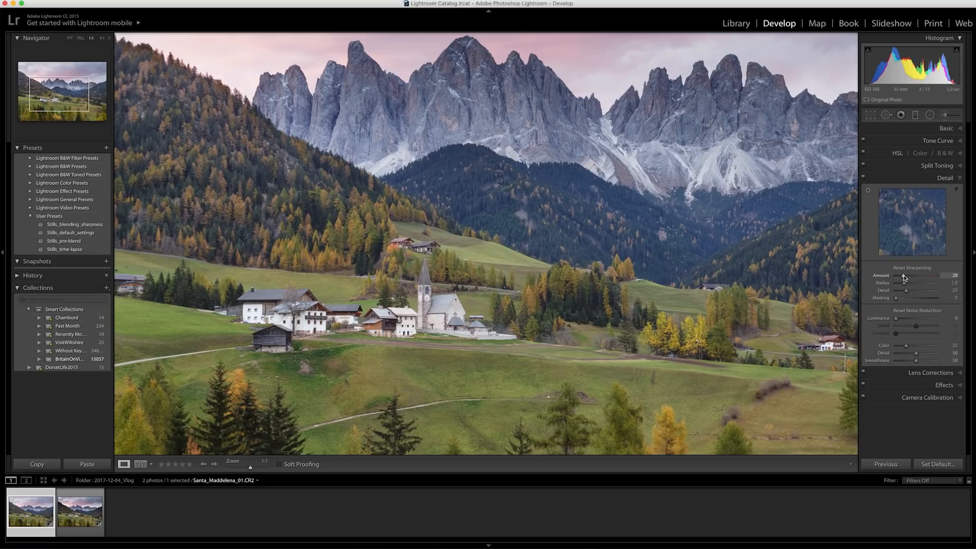
drag(904, 277, 911, 279)
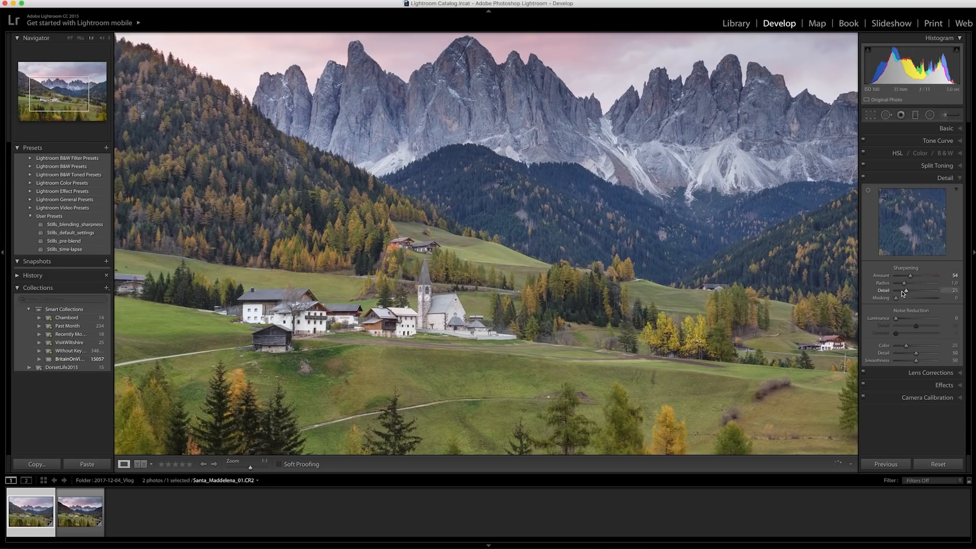
Step: Set the sharpening Radius to 0.6 and Detail to 32, using the grayscale edge previews
drag(904, 283, 940, 283)
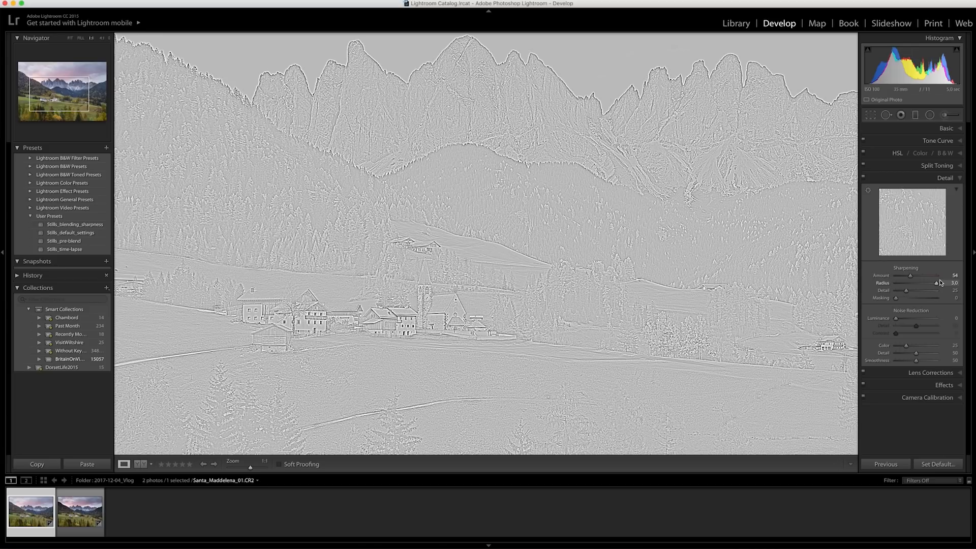
drag(940, 279, 898, 289)
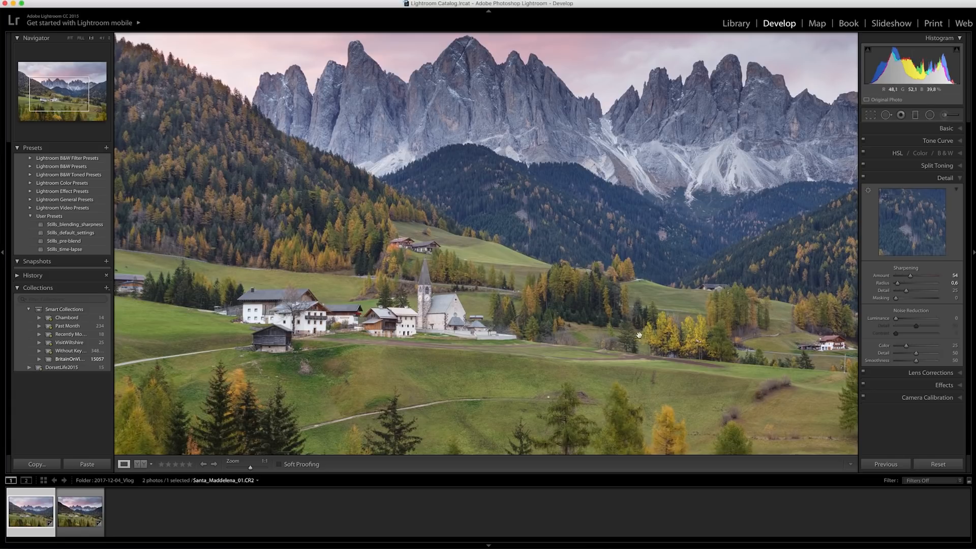
alt+click(908, 294)
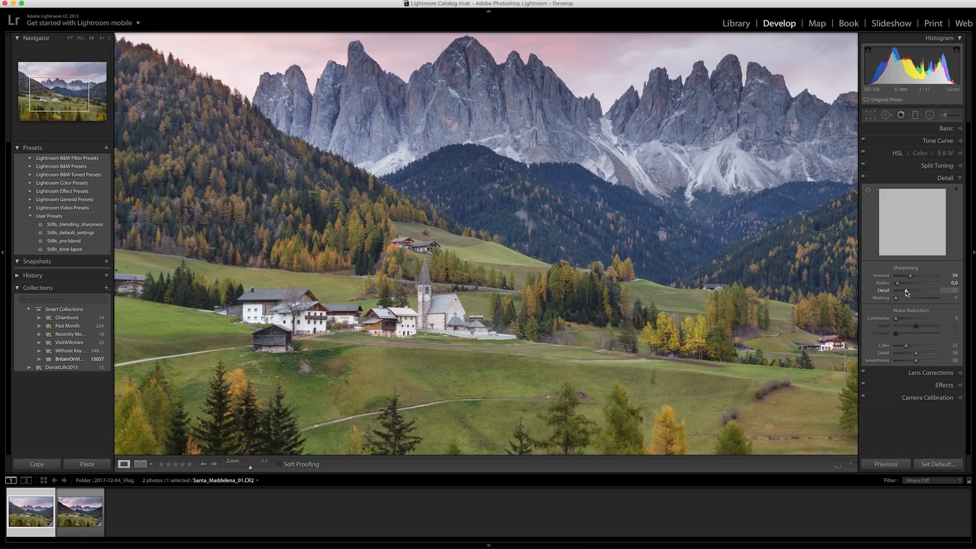
drag(907, 293, 909, 291)
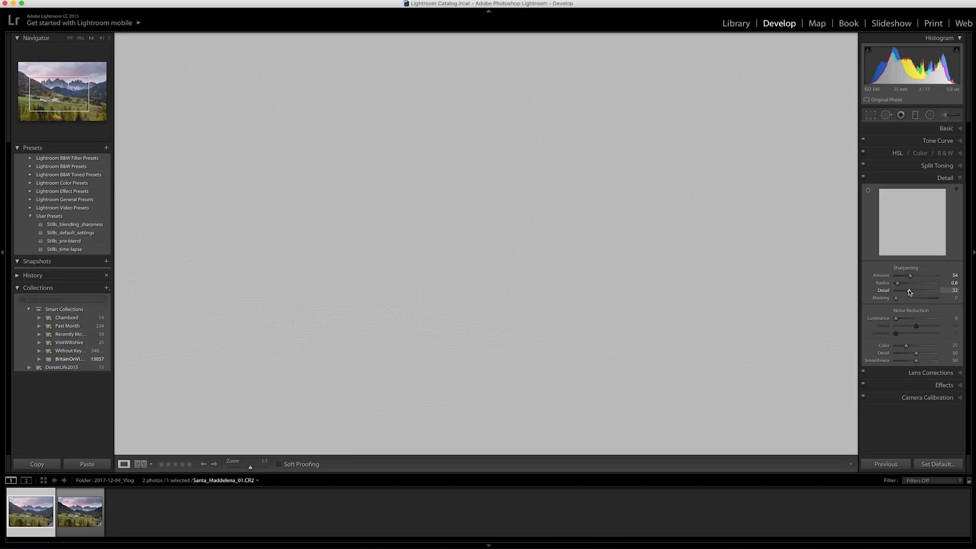
drag(910, 291, 909, 292)
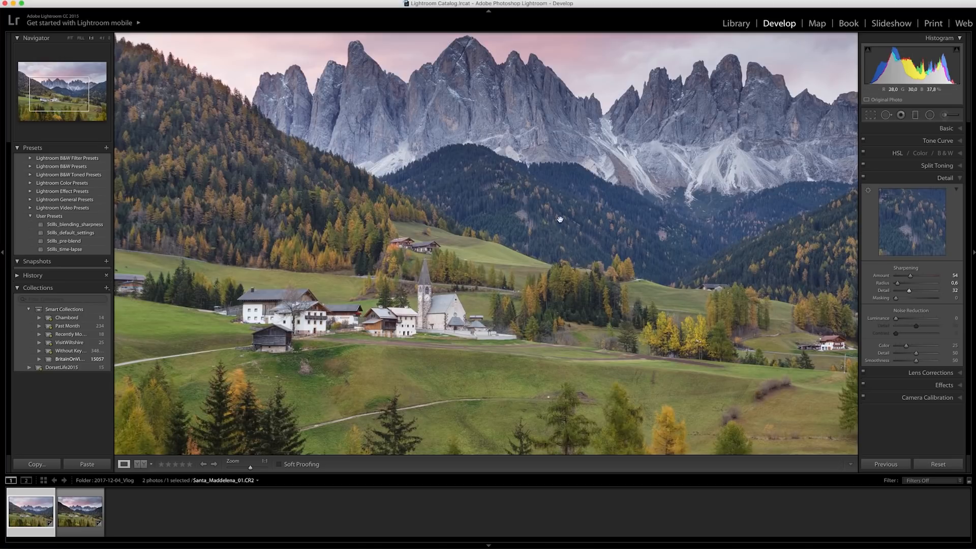
Step: Set the sharpening Masking to 22 while previewing the mask on the whole photo, to keep the smooth sky out of the sharpening
click(511, 159)
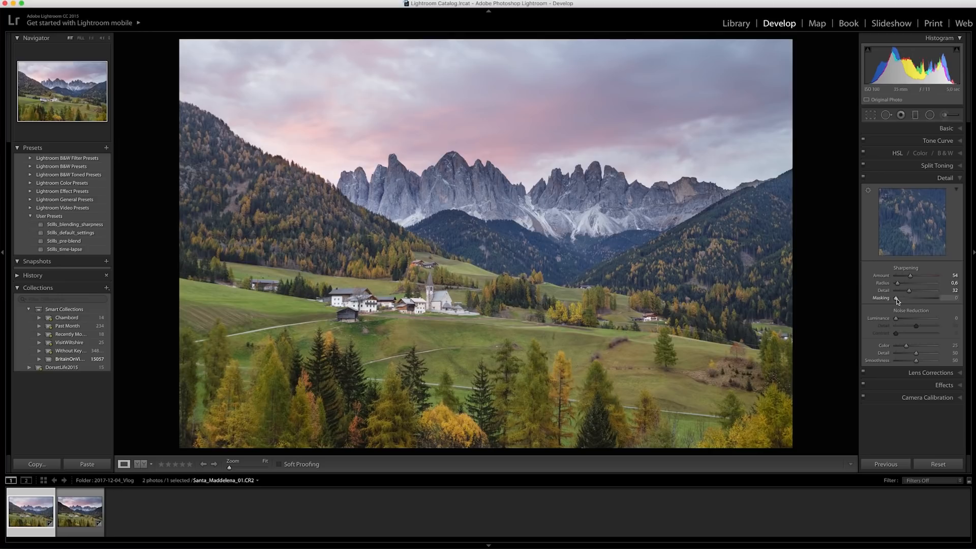
key(alt)
alt+click(896, 298)
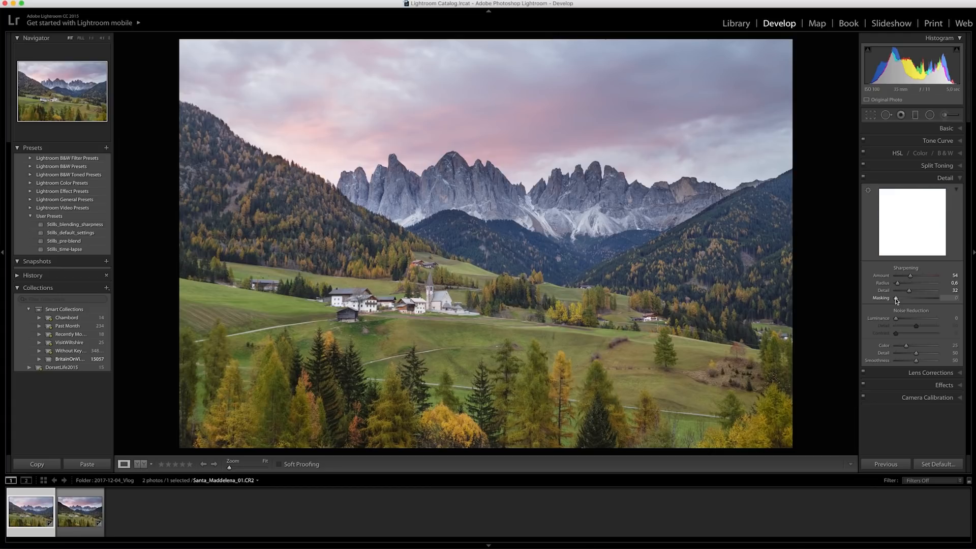
drag(896, 300, 903, 298)
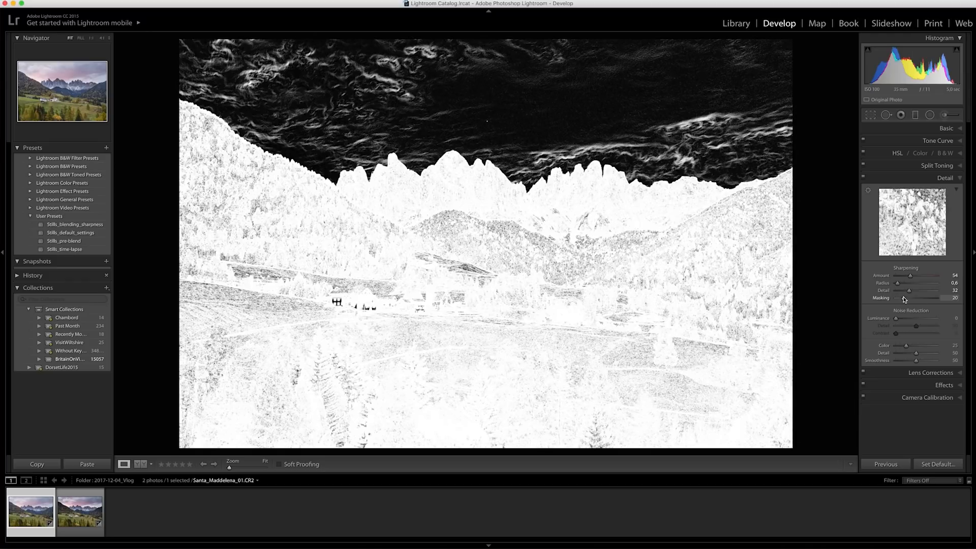
drag(905, 299, 906, 298)
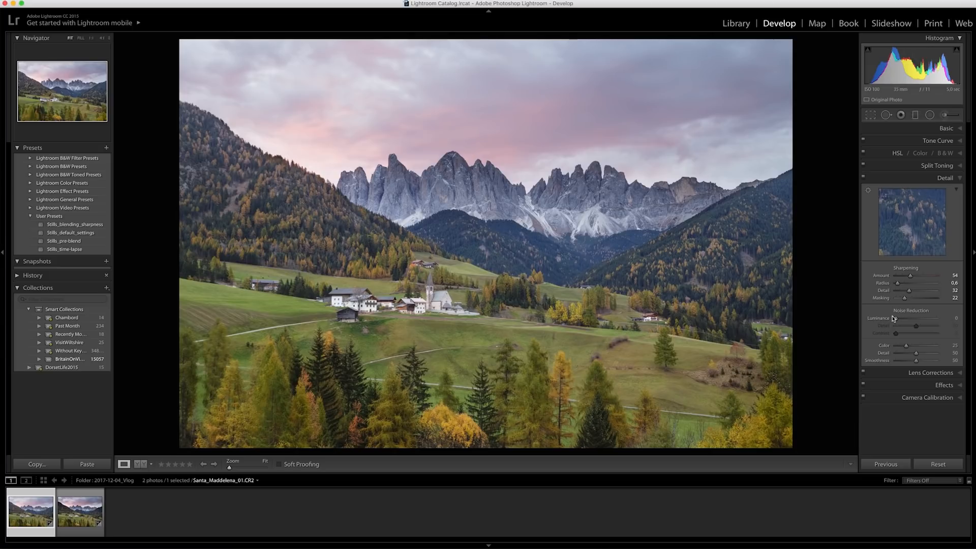
Step: Set Dehaze to +10 for the whole photo and compare the before and after versions side by side
click(895, 385)
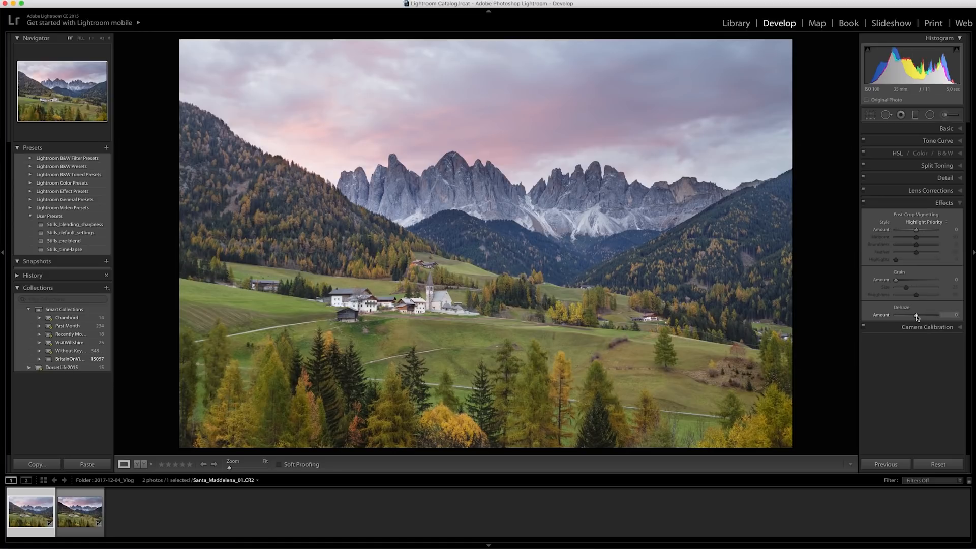
drag(917, 317, 919, 317)
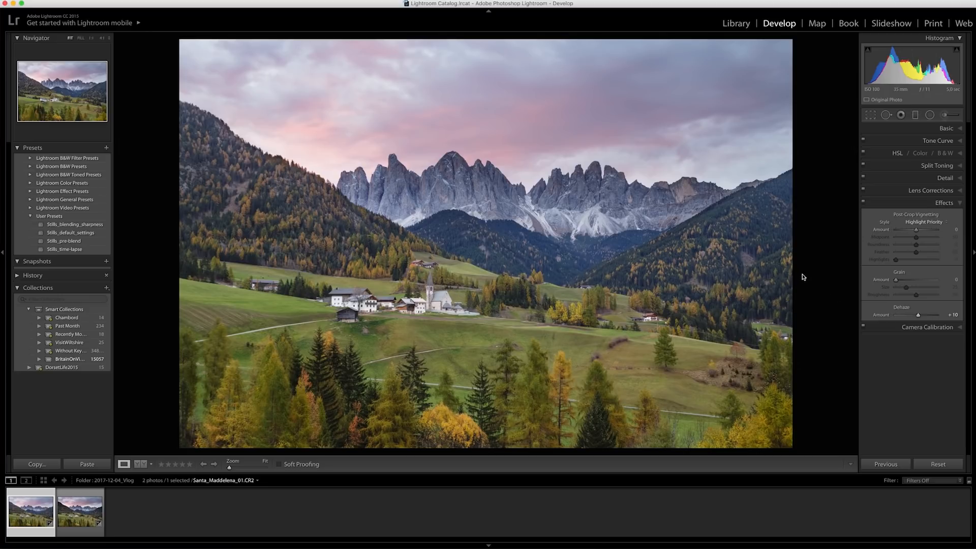
key(y)
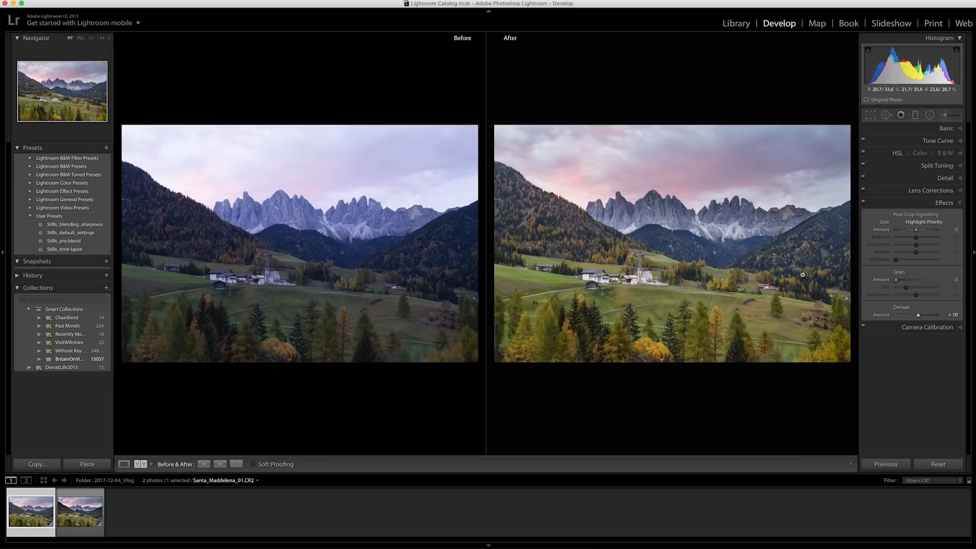
key(y)
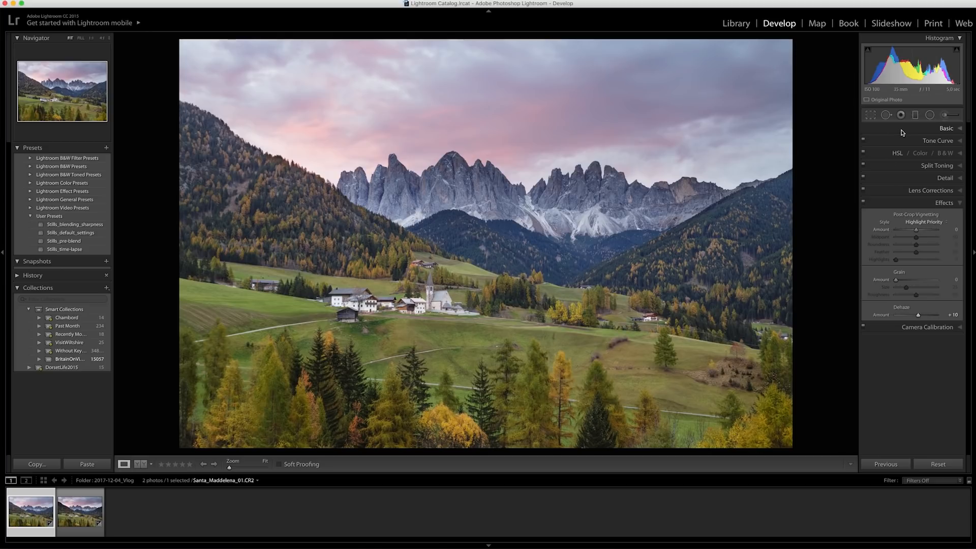
Step: Select the existing graduated filter over the sky and mountains, hide its mask overlay, and set its Saturation to 5 and Clarity to 11
click(914, 115)
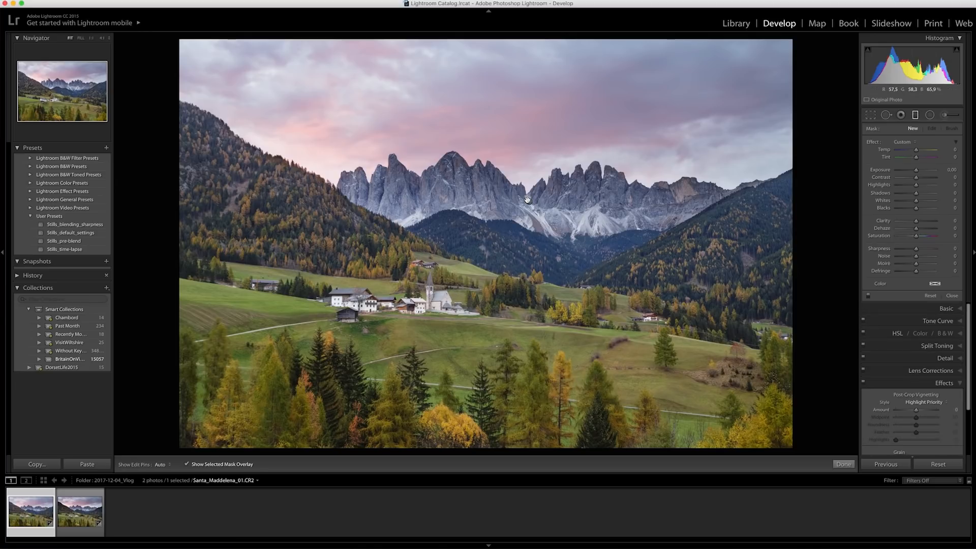
drag(527, 199, 523, 259)
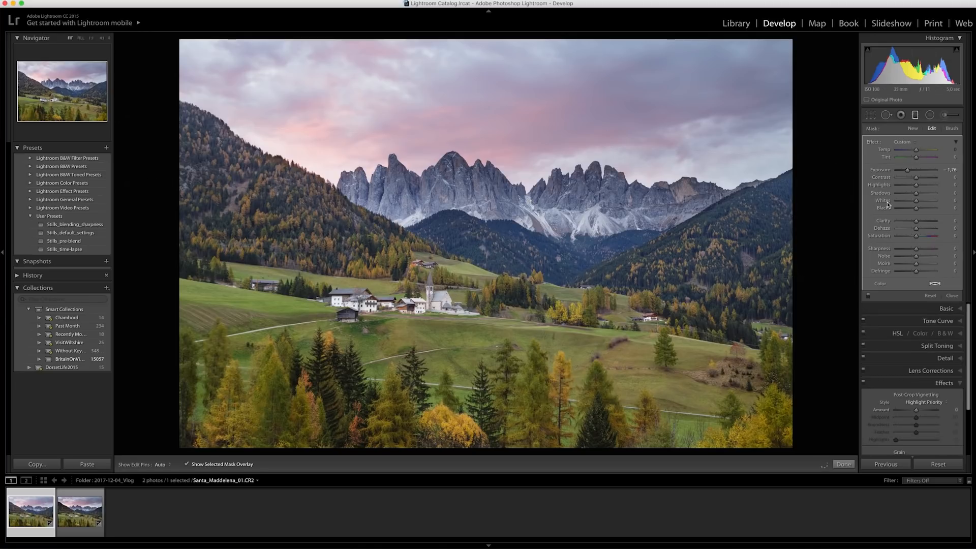
drag(915, 236, 916, 236)
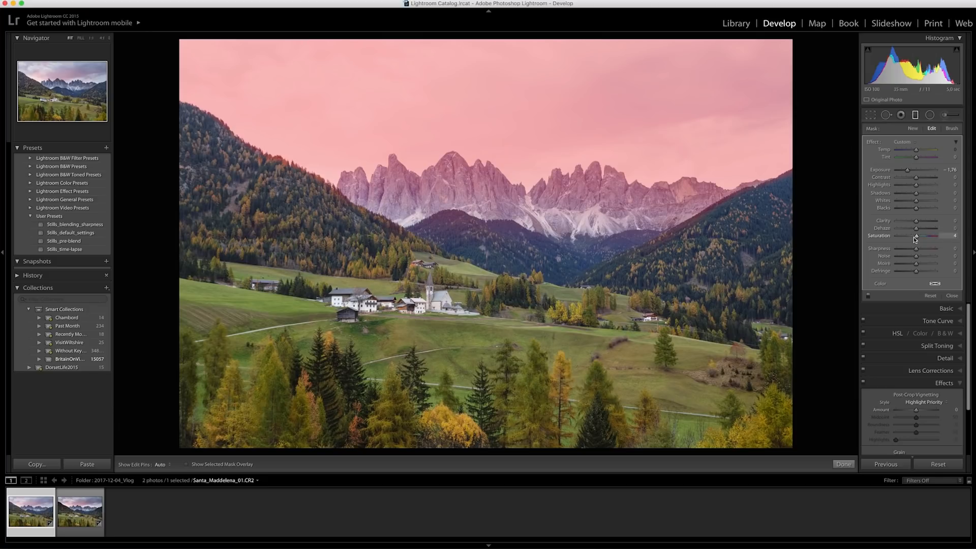
drag(916, 236, 915, 236)
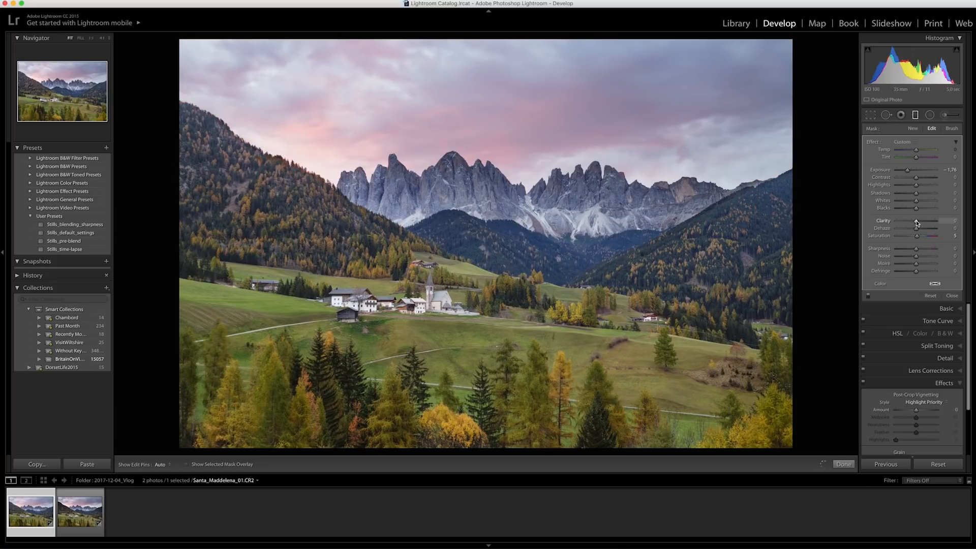
drag(916, 222, 919, 222)
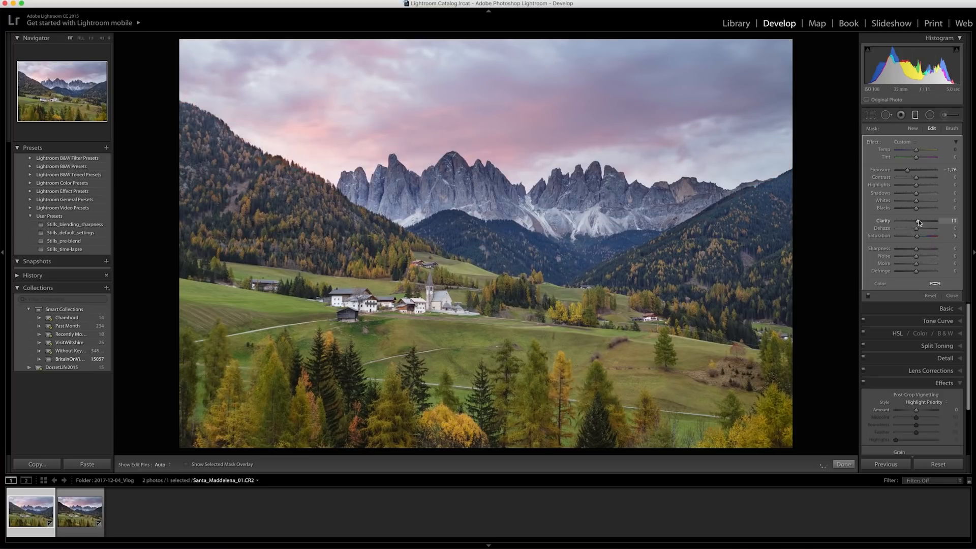